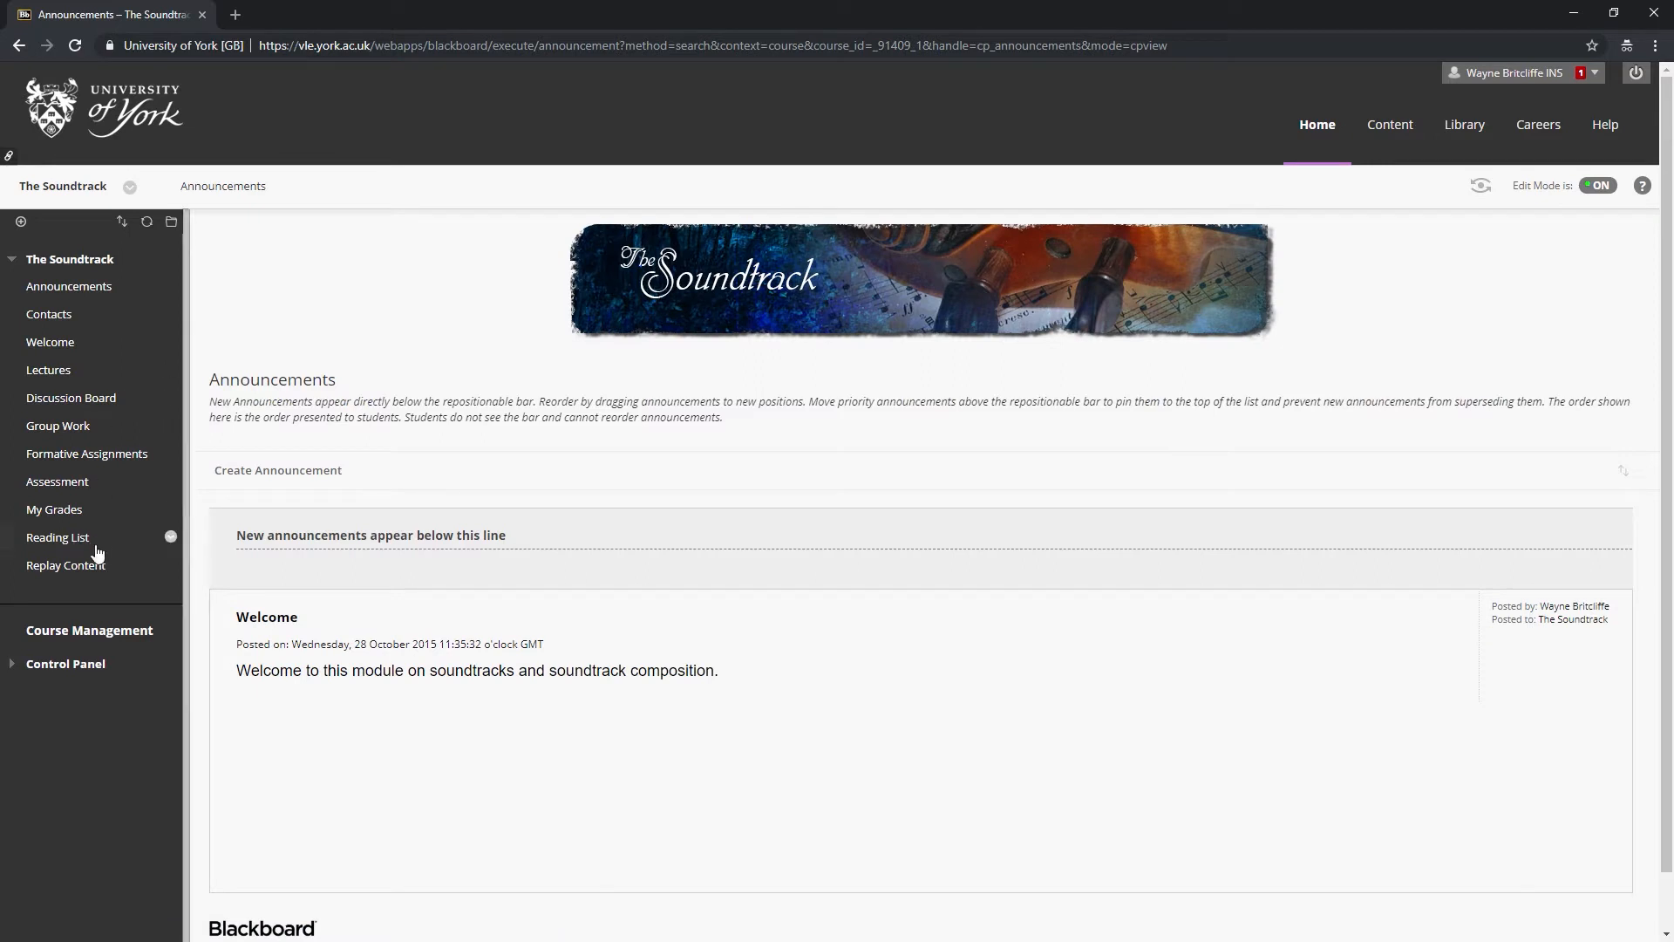
# - Open the Full Grade Centre of The Soundtrack course from the course management controls
pyautogui.click(85, 665)
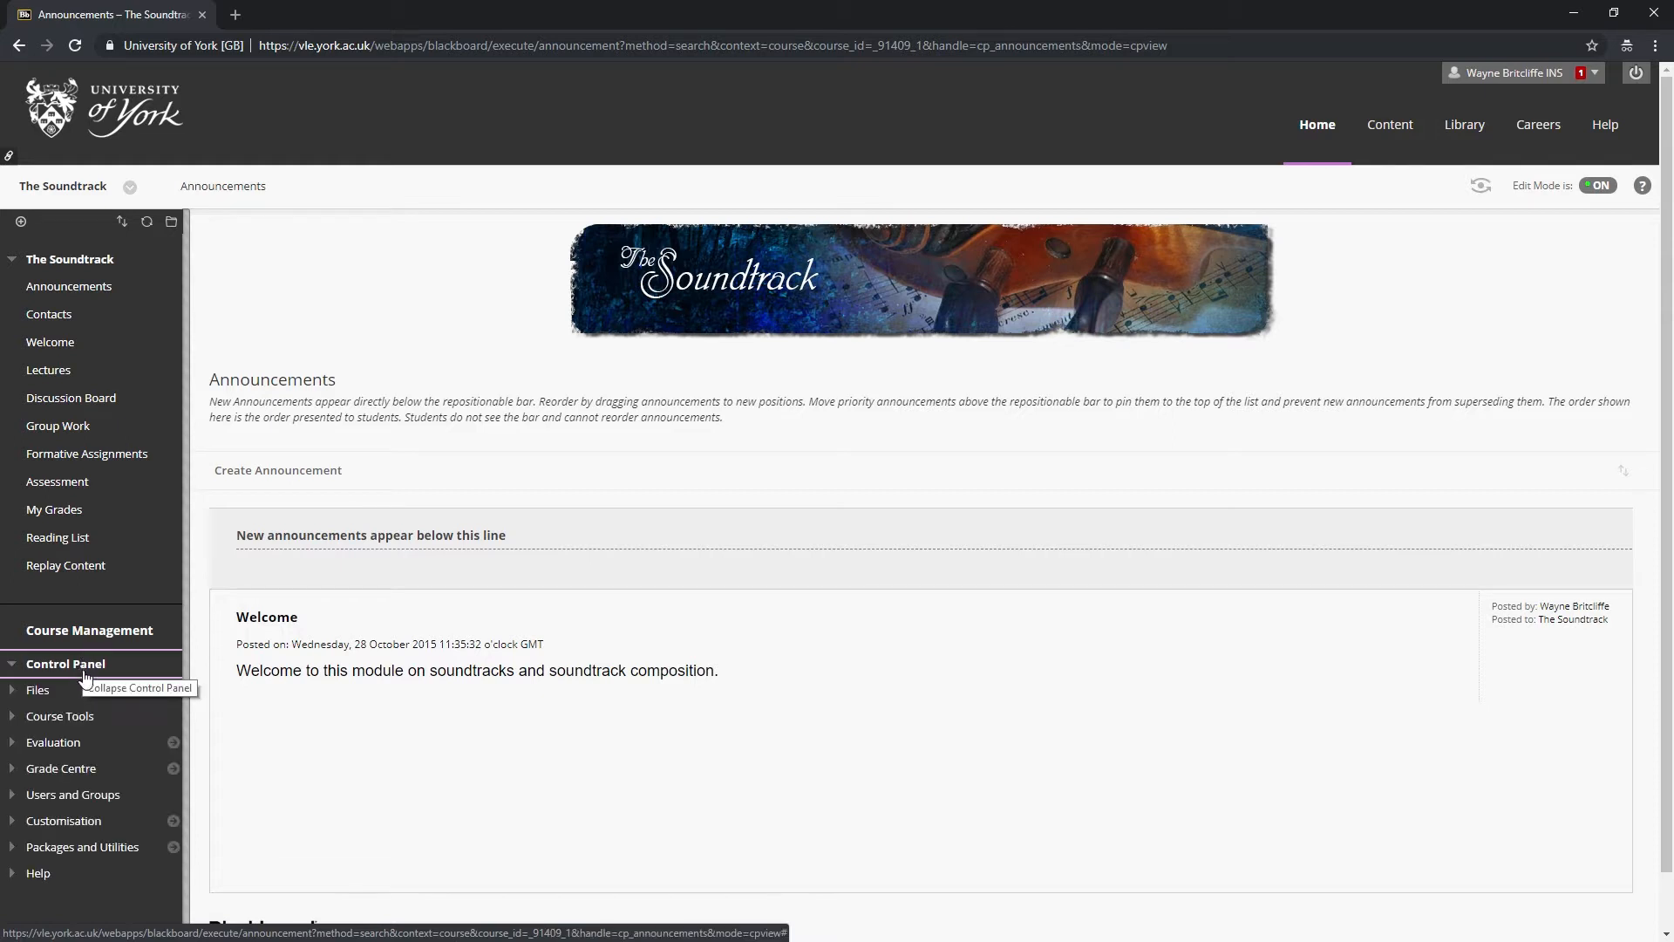
pyautogui.click(70, 767)
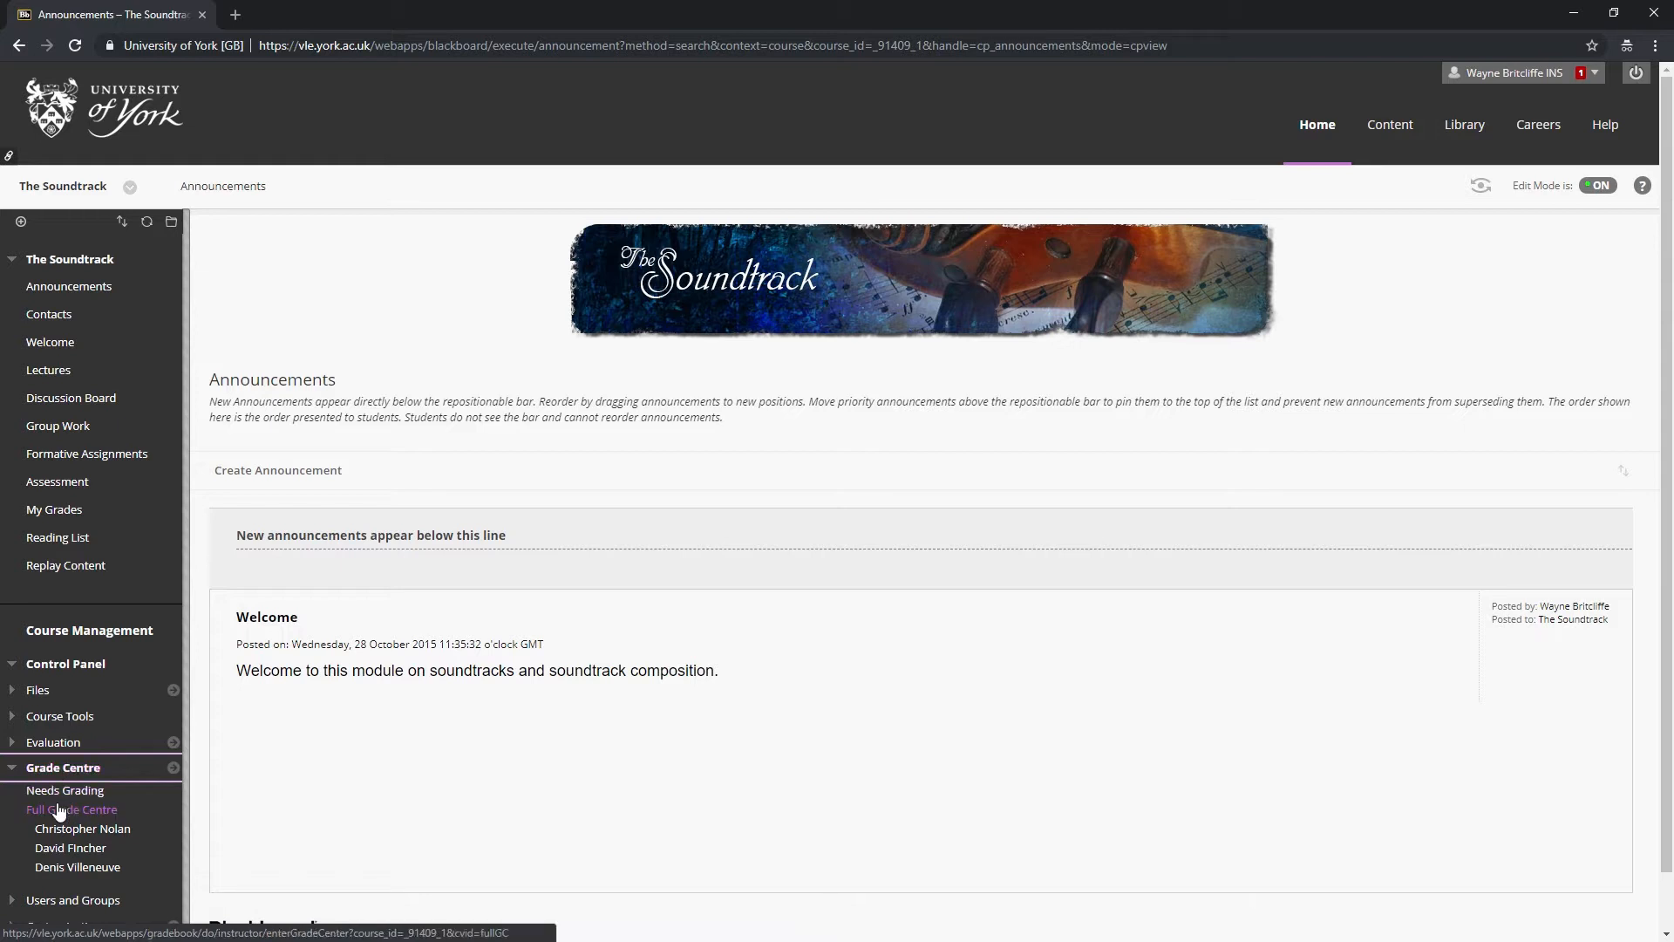
pyautogui.click(59, 810)
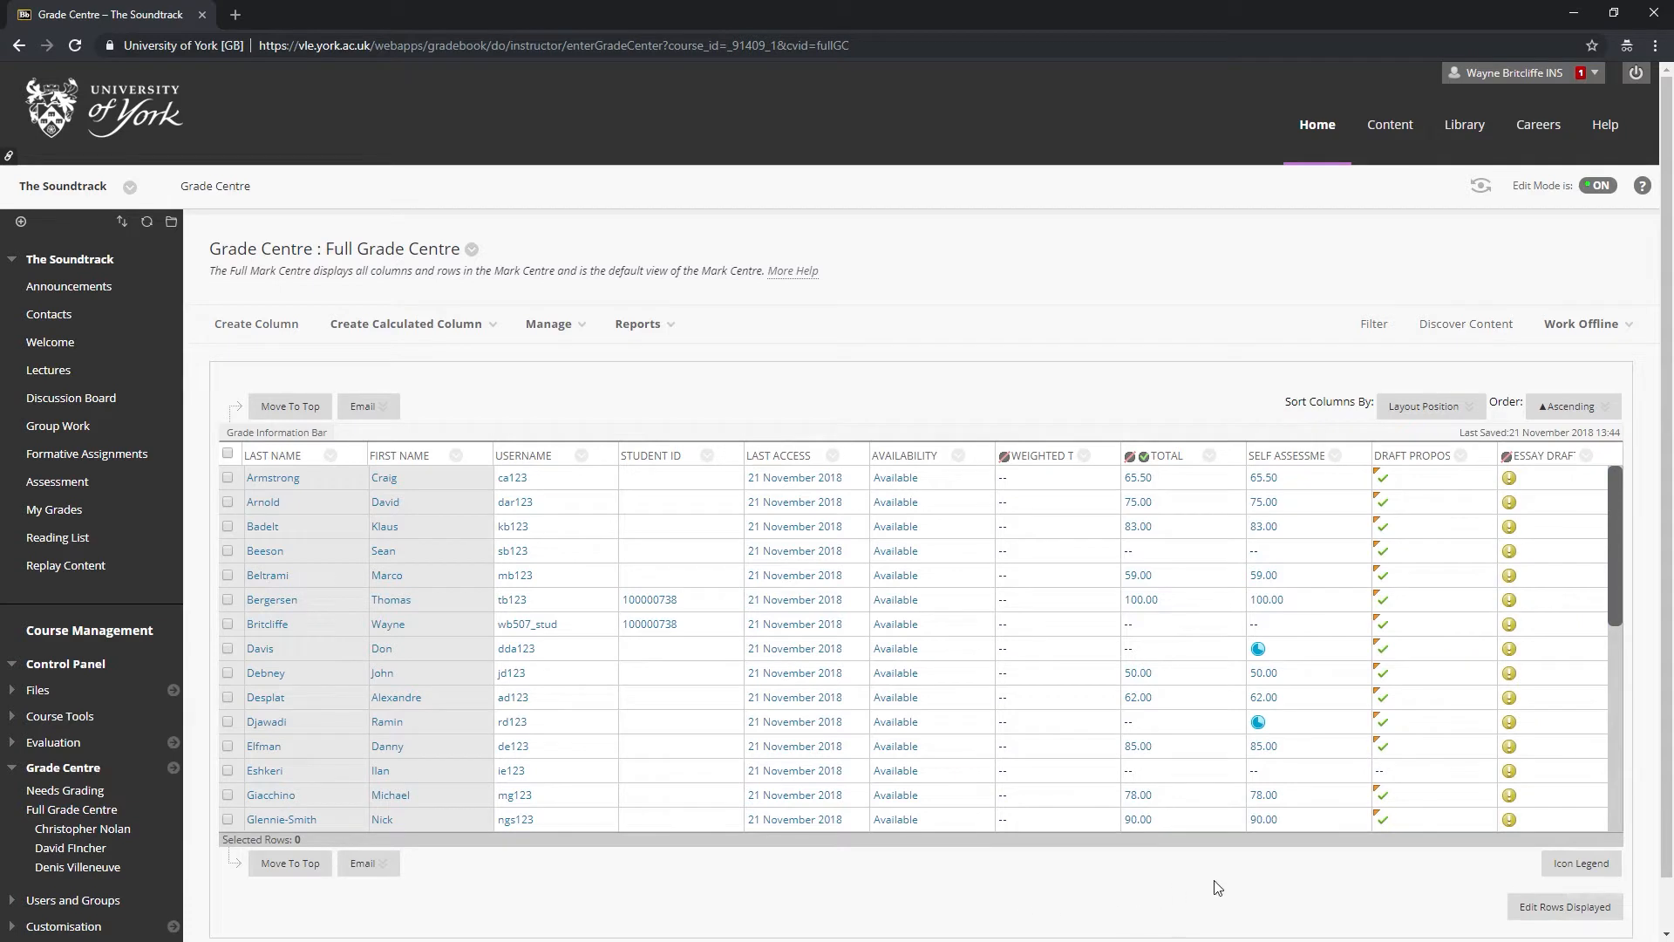
# - Open the second 21/11/18 attempt of the first listed student in the essay draft column for grading
pyautogui.moveTo(1511, 465)
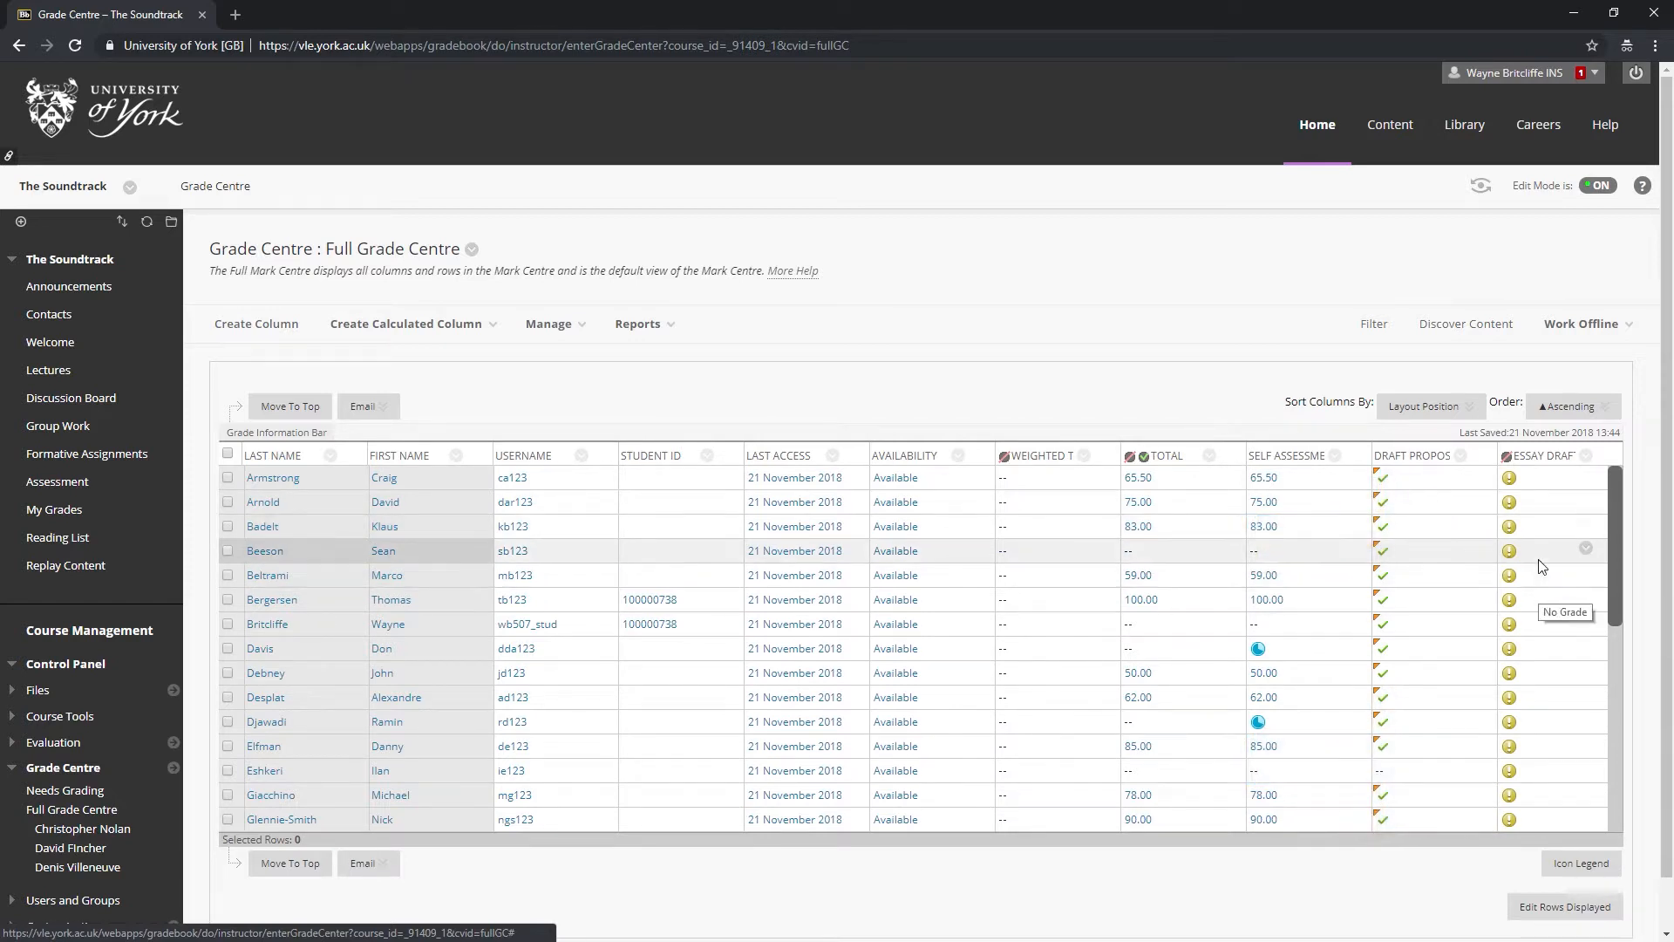
pyautogui.click(1585, 476)
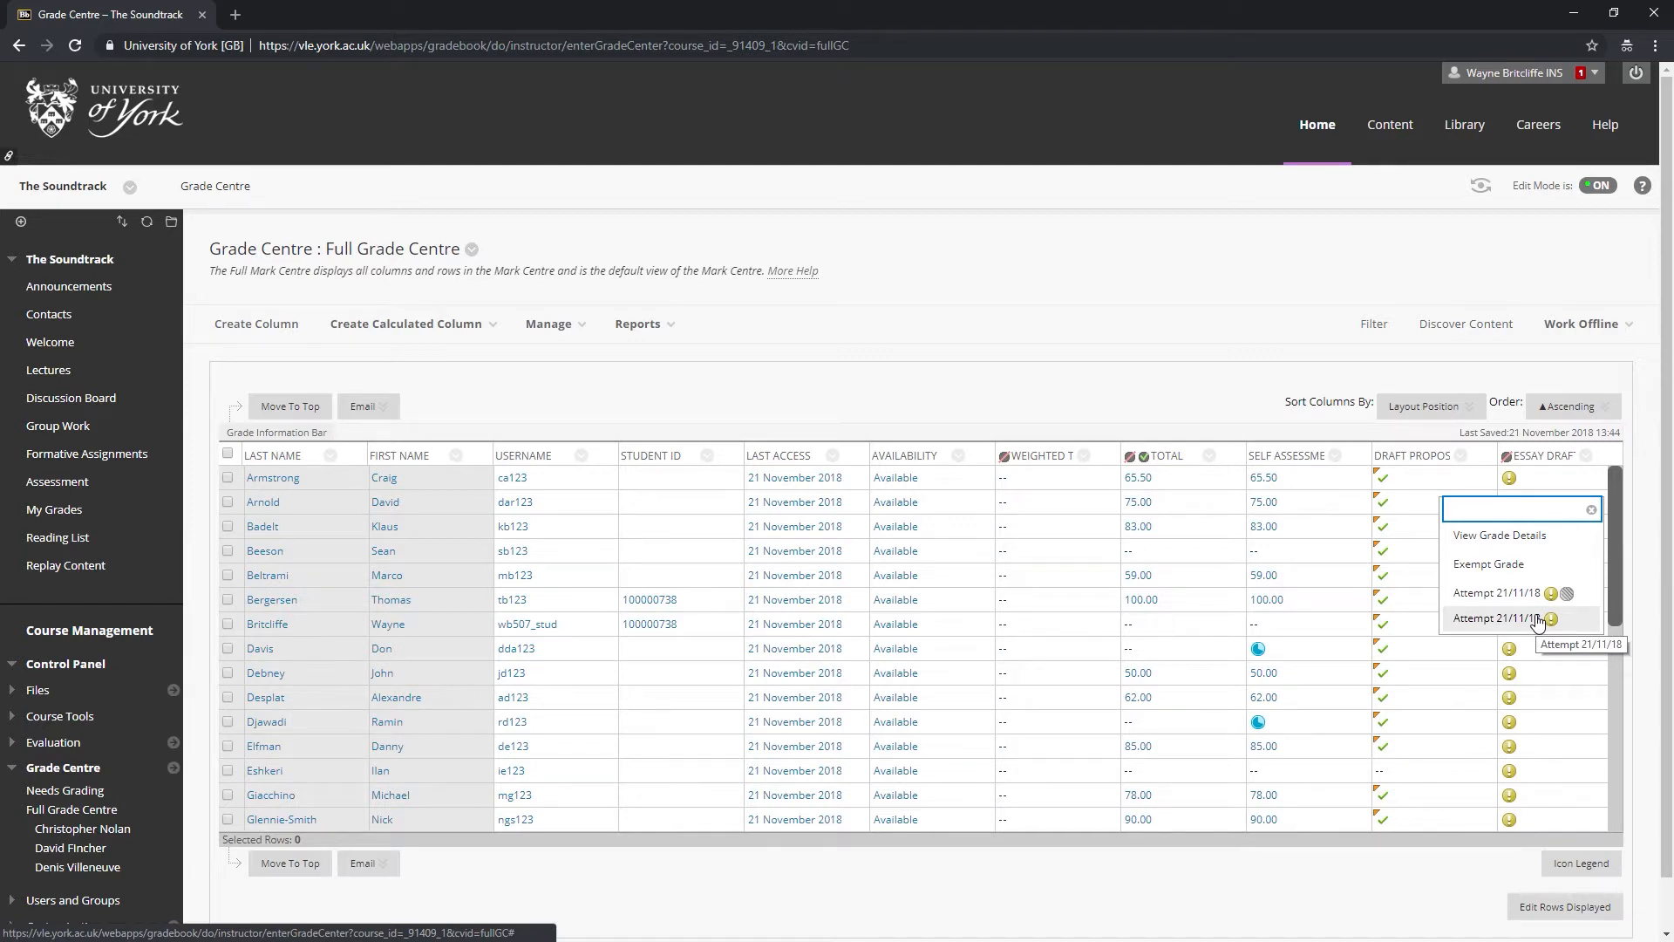
pyautogui.click(1496, 618)
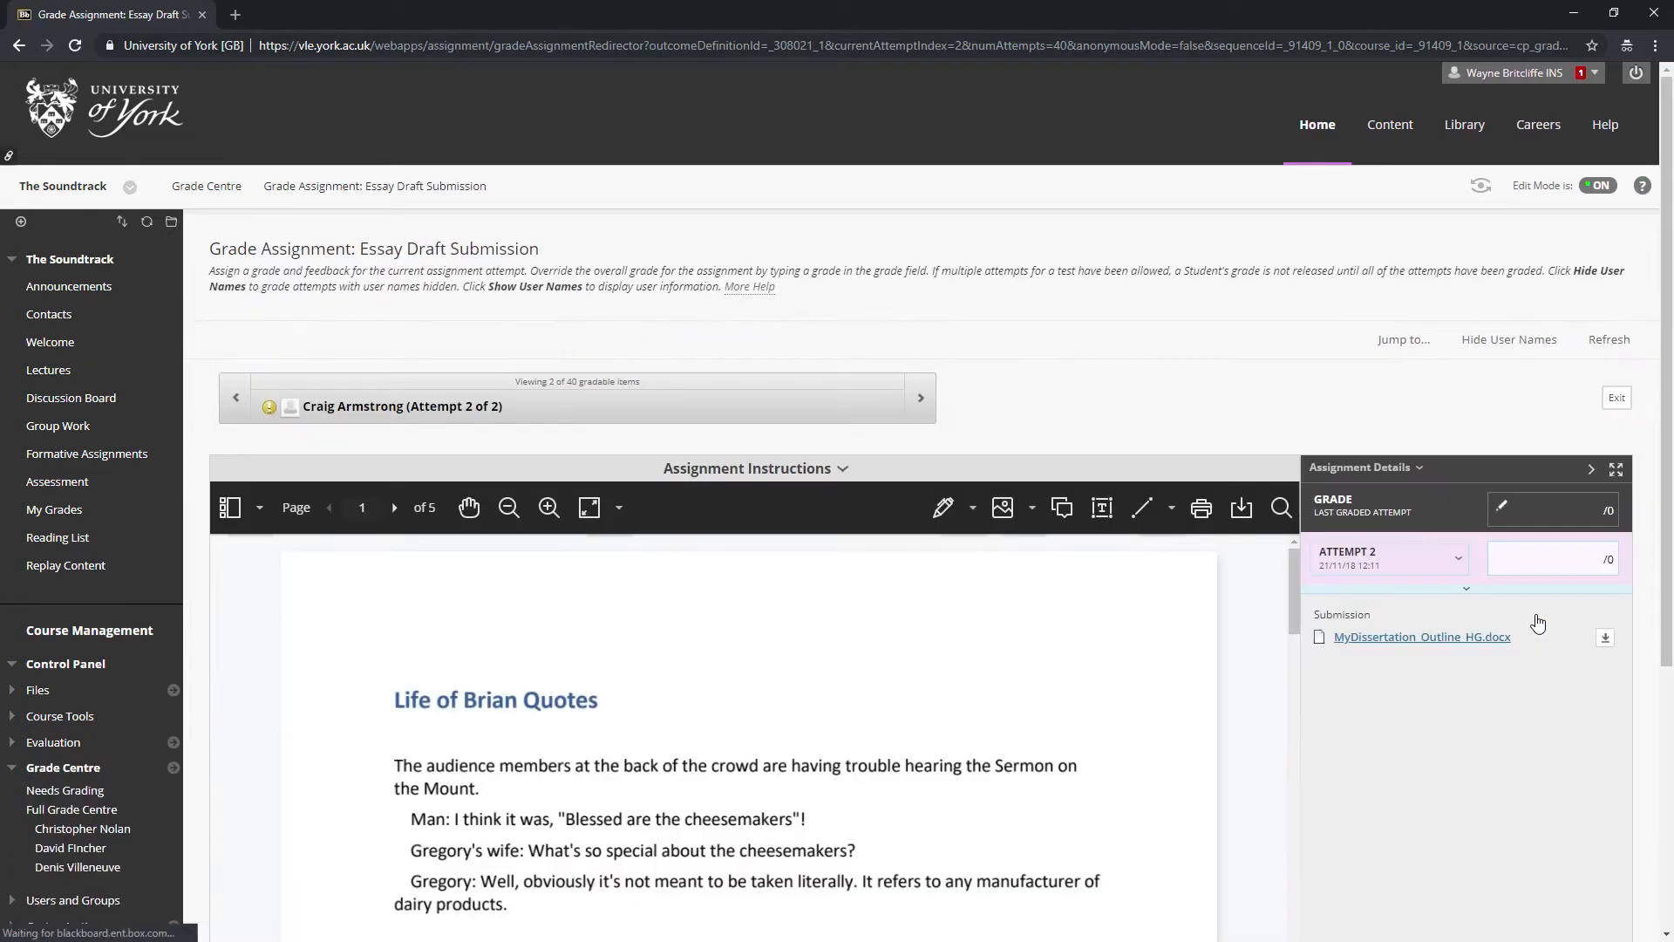
# - Switch from the late Attempt 2 to Attempt 1 of the student's essay draft submission
pyautogui.scroll(-4, 830, 501)
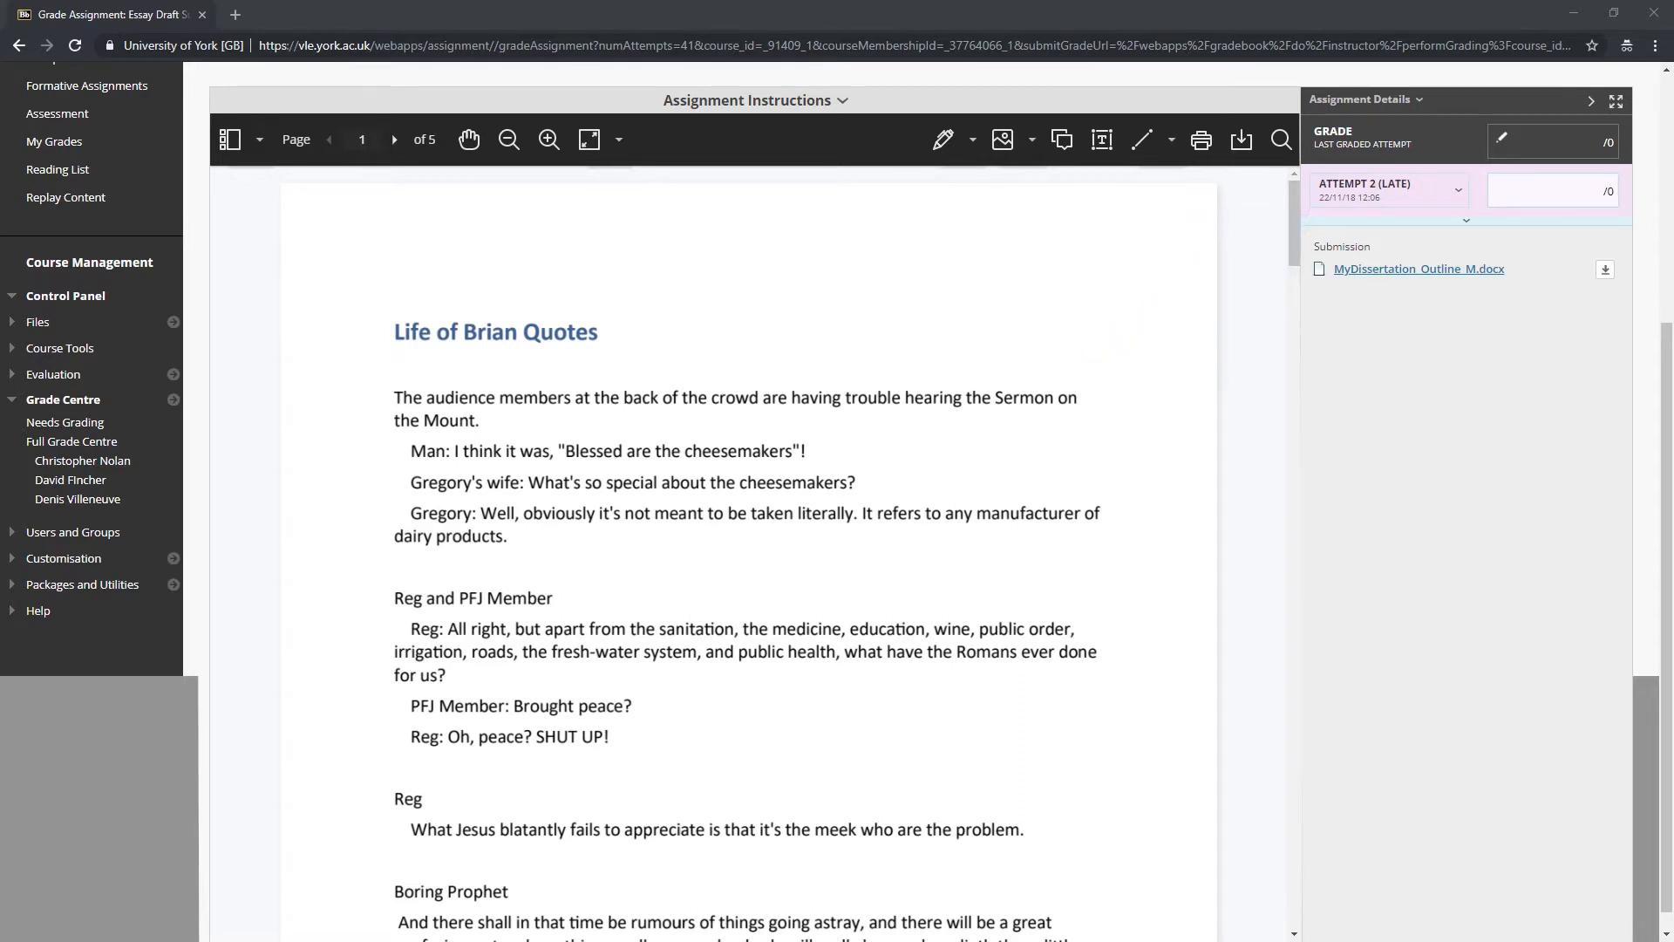
pyautogui.click(1455, 192)
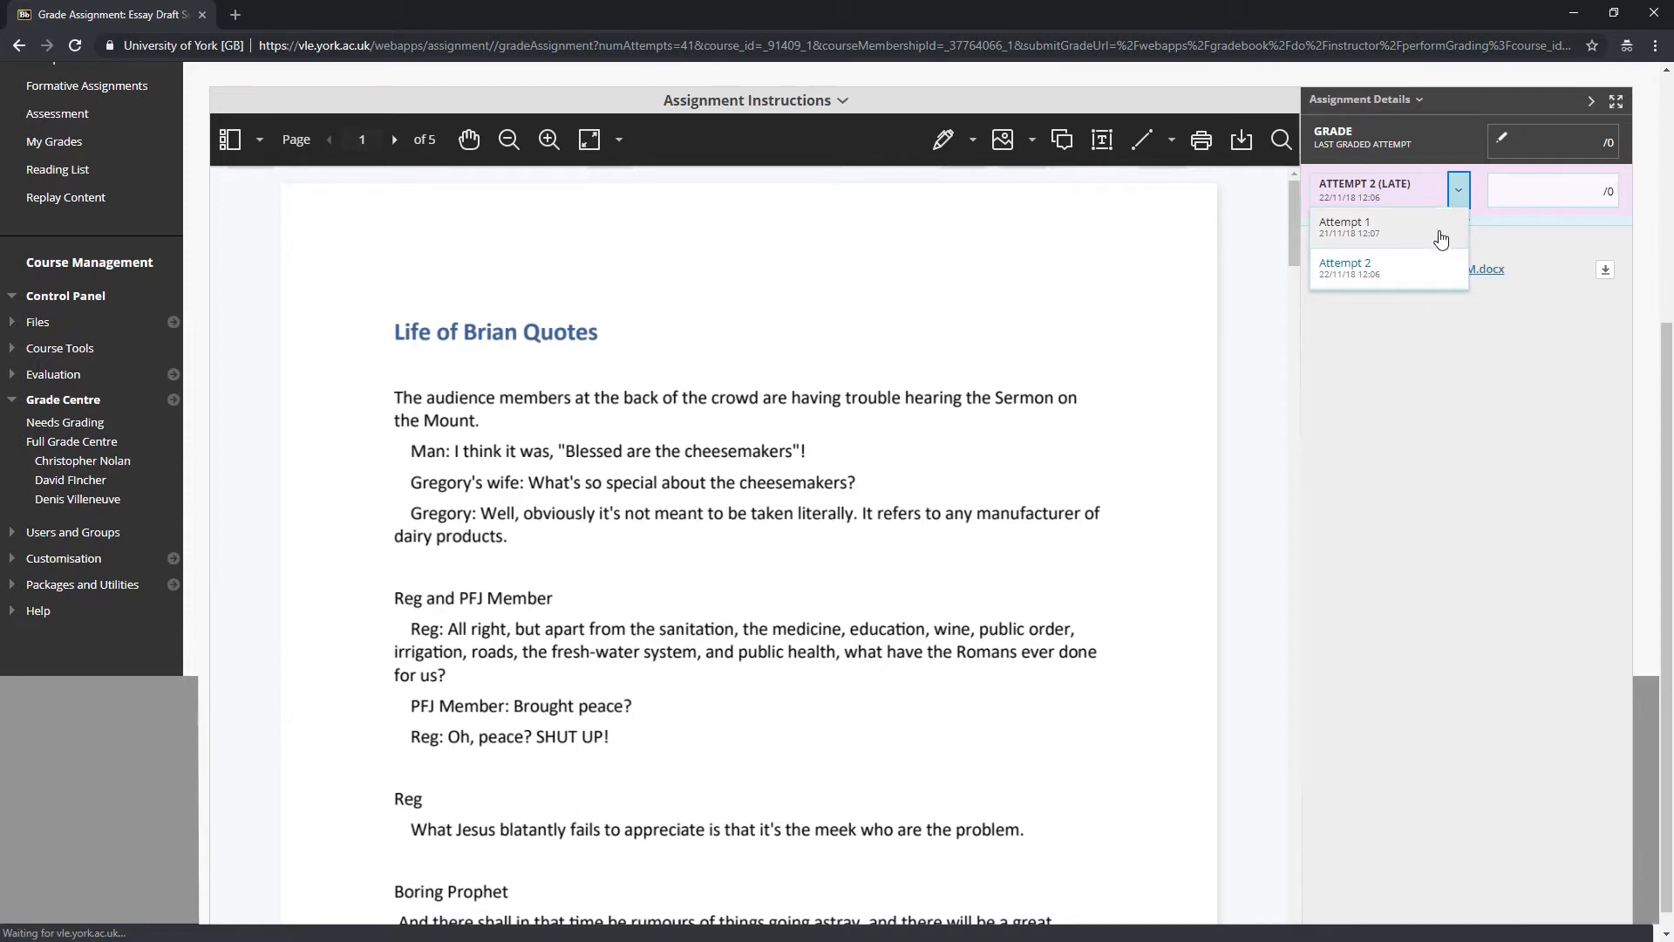
pyautogui.click(1395, 230)
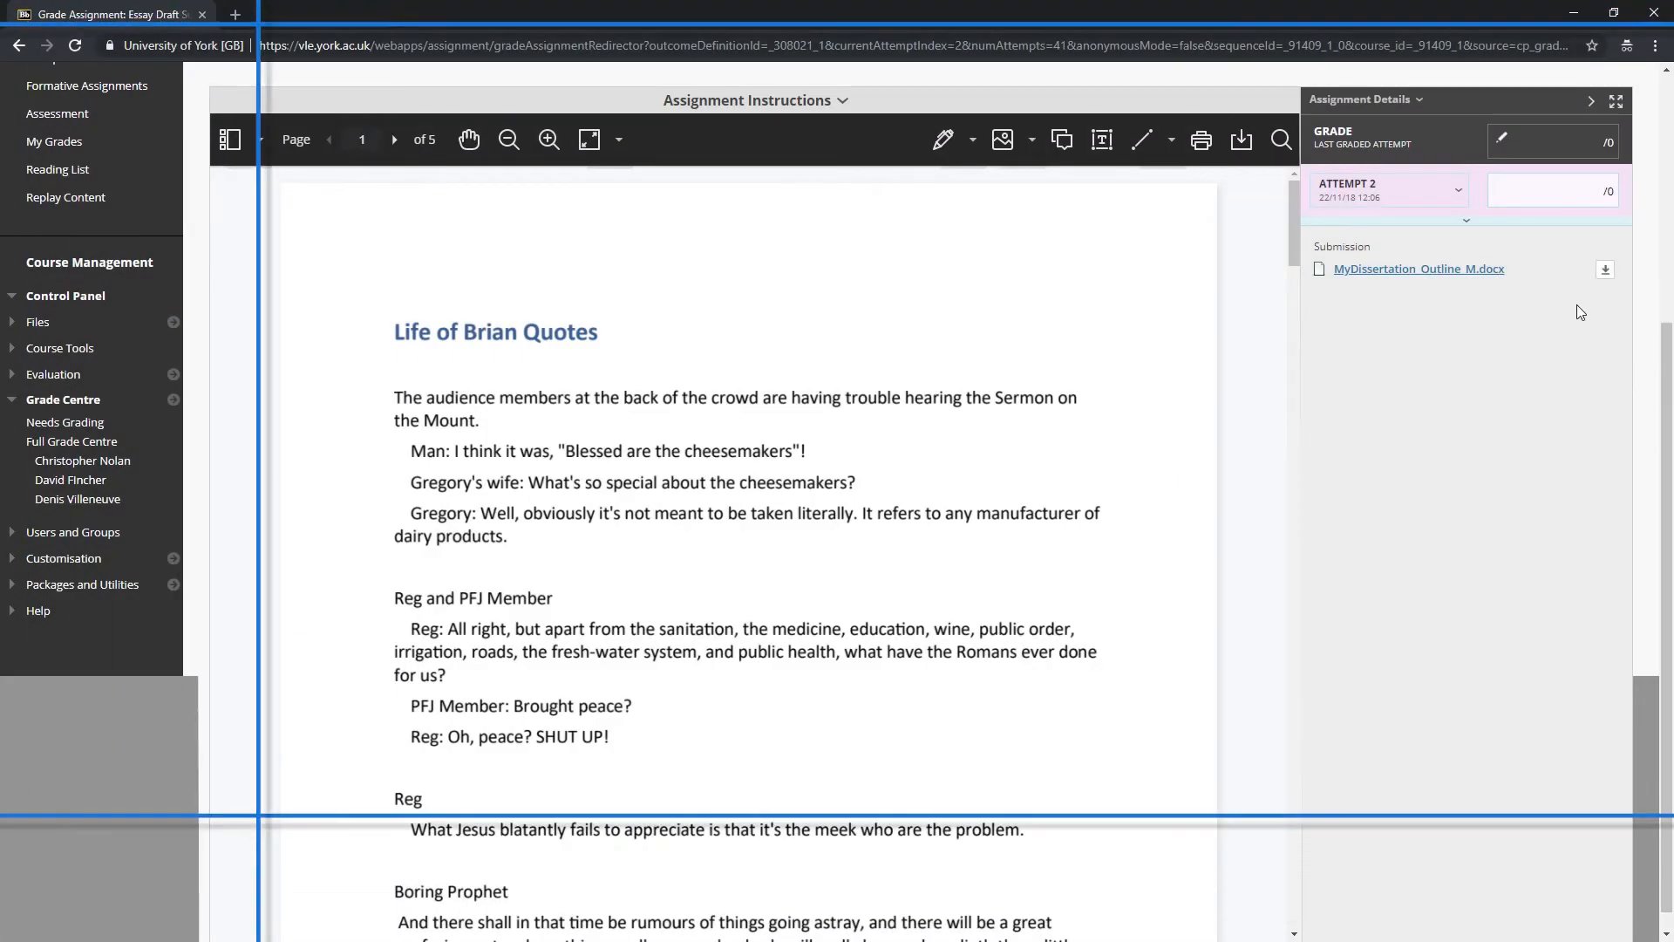
# - Enter a grade of 0 for Attempt 2 and the learner feedback "An excellent piece of work. Most amusing."
pyautogui.click(1564, 195)
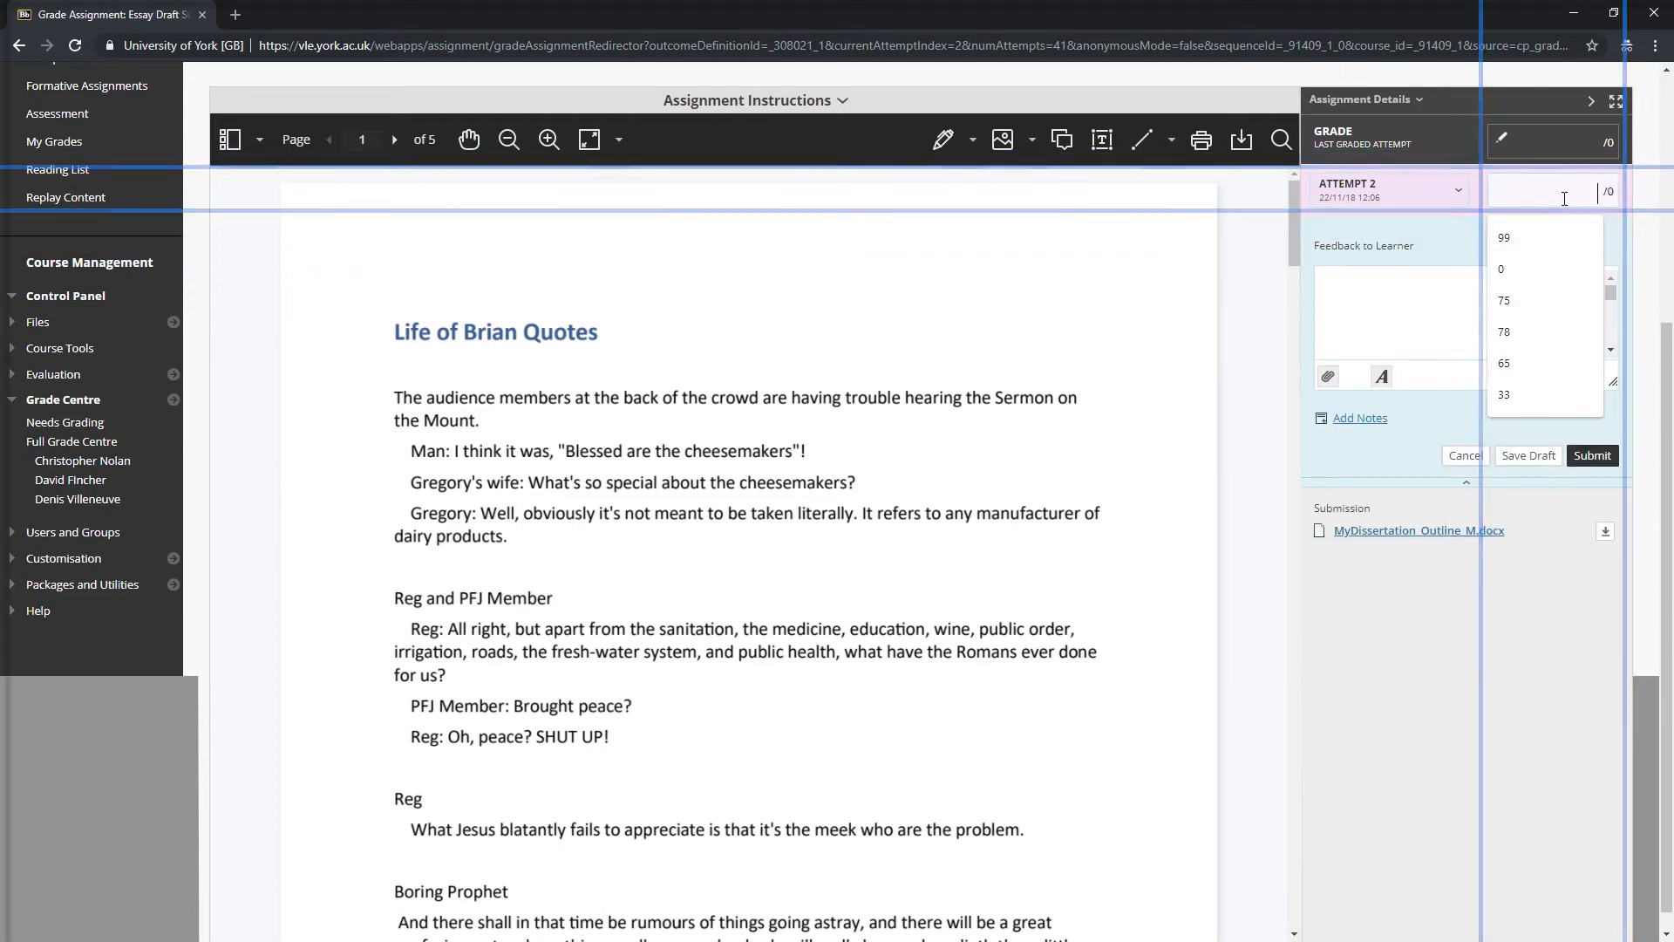
pyautogui.write('0')
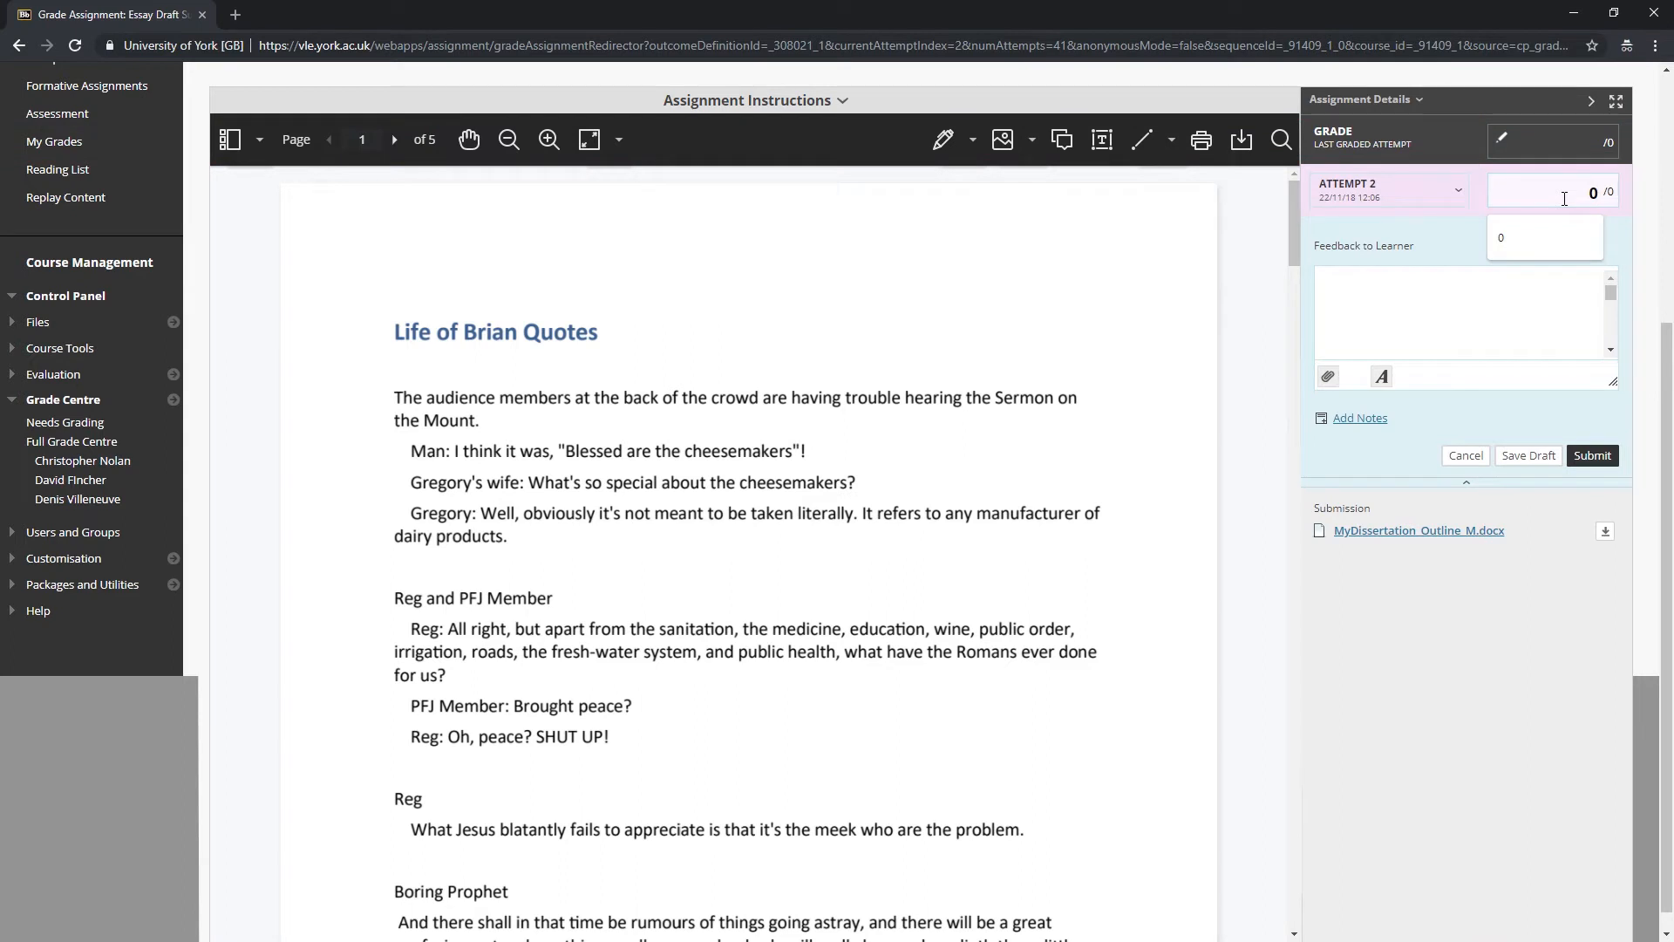
pyautogui.click(1461, 301)
pyautogui.write('An excelle')
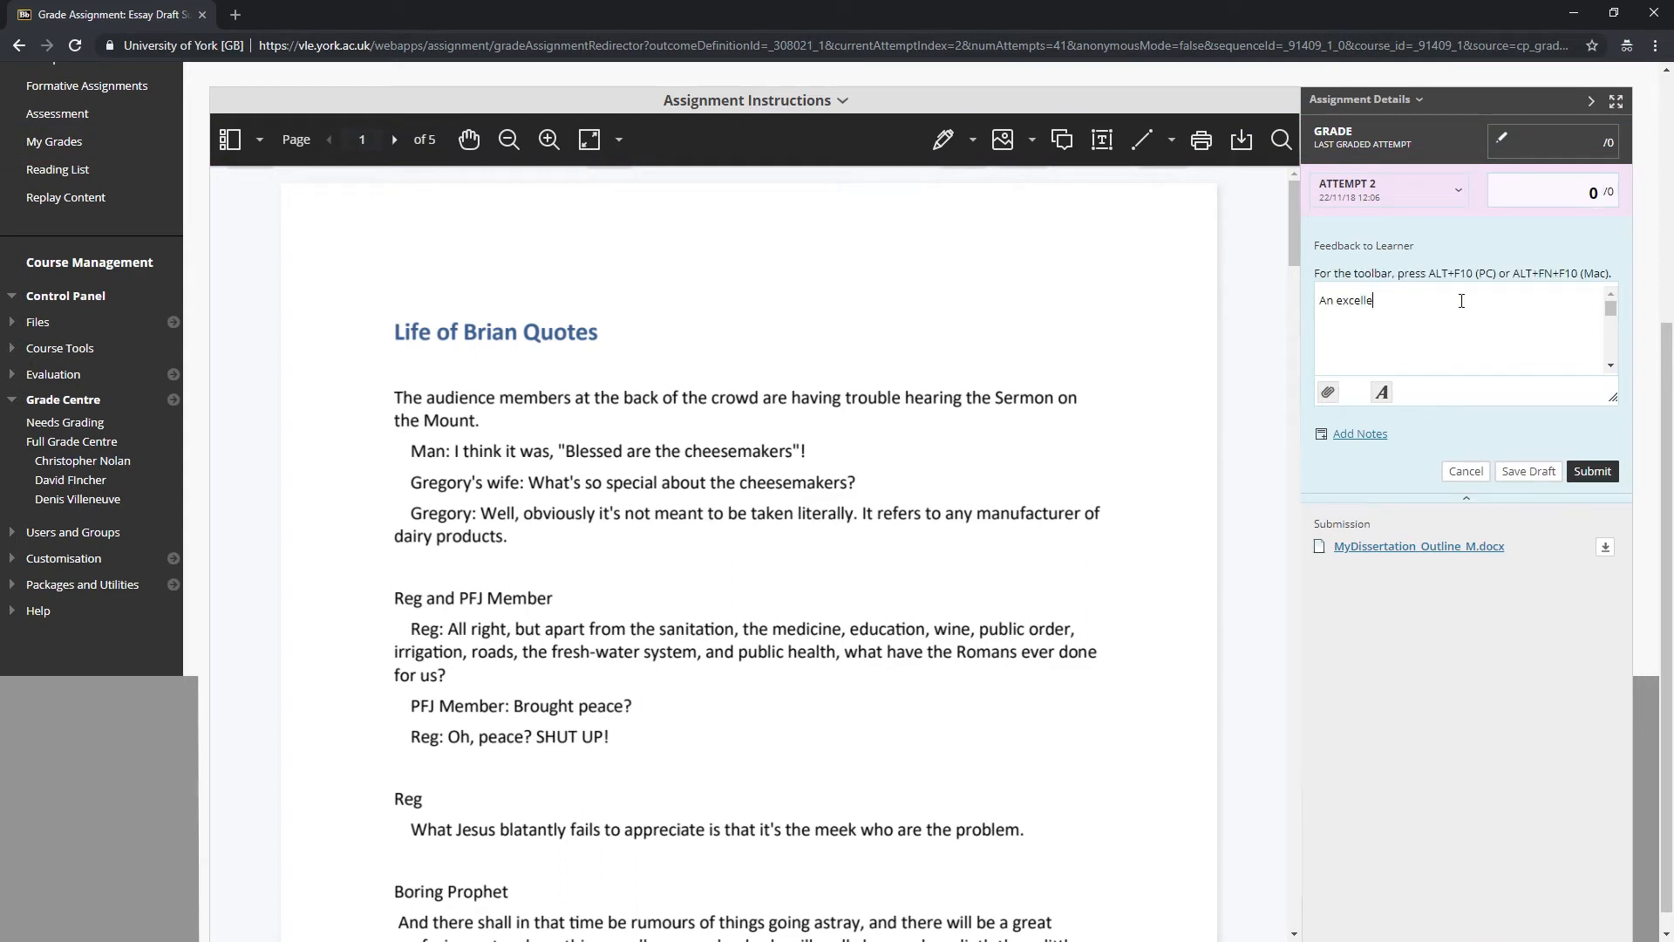
pyautogui.write('nt piece of work. Most amusing.')
# - Collapse and re-expand the feedback area, and save the grade and feedback as a draft
pyautogui.click(1554, 511)
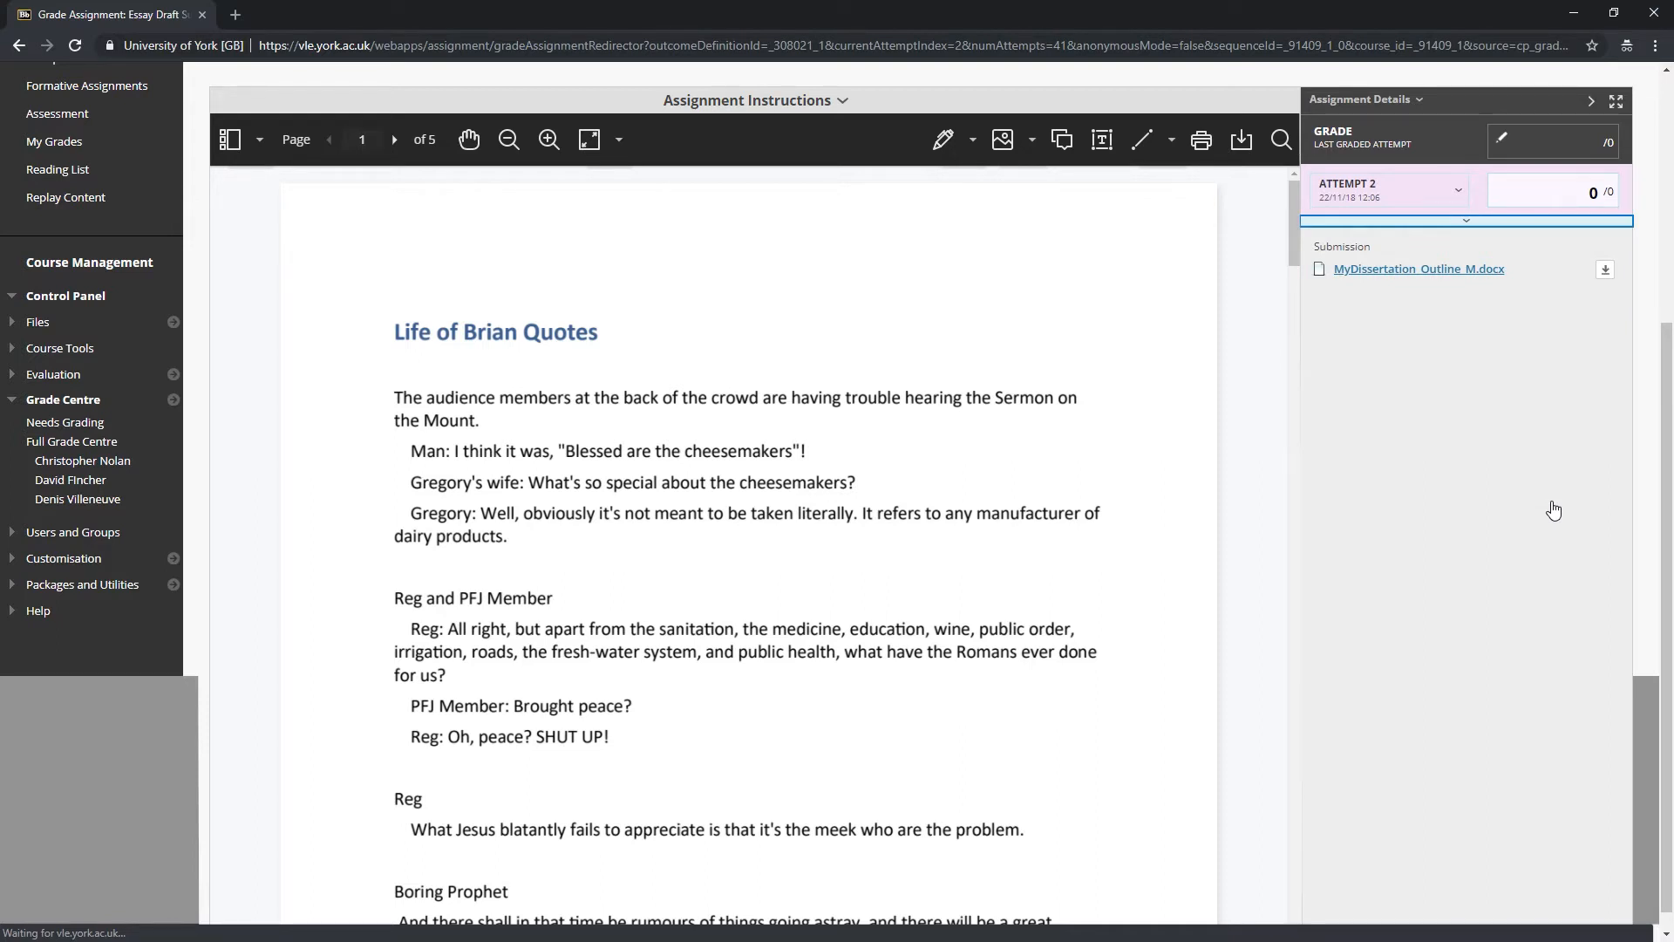
pyautogui.click(1477, 223)
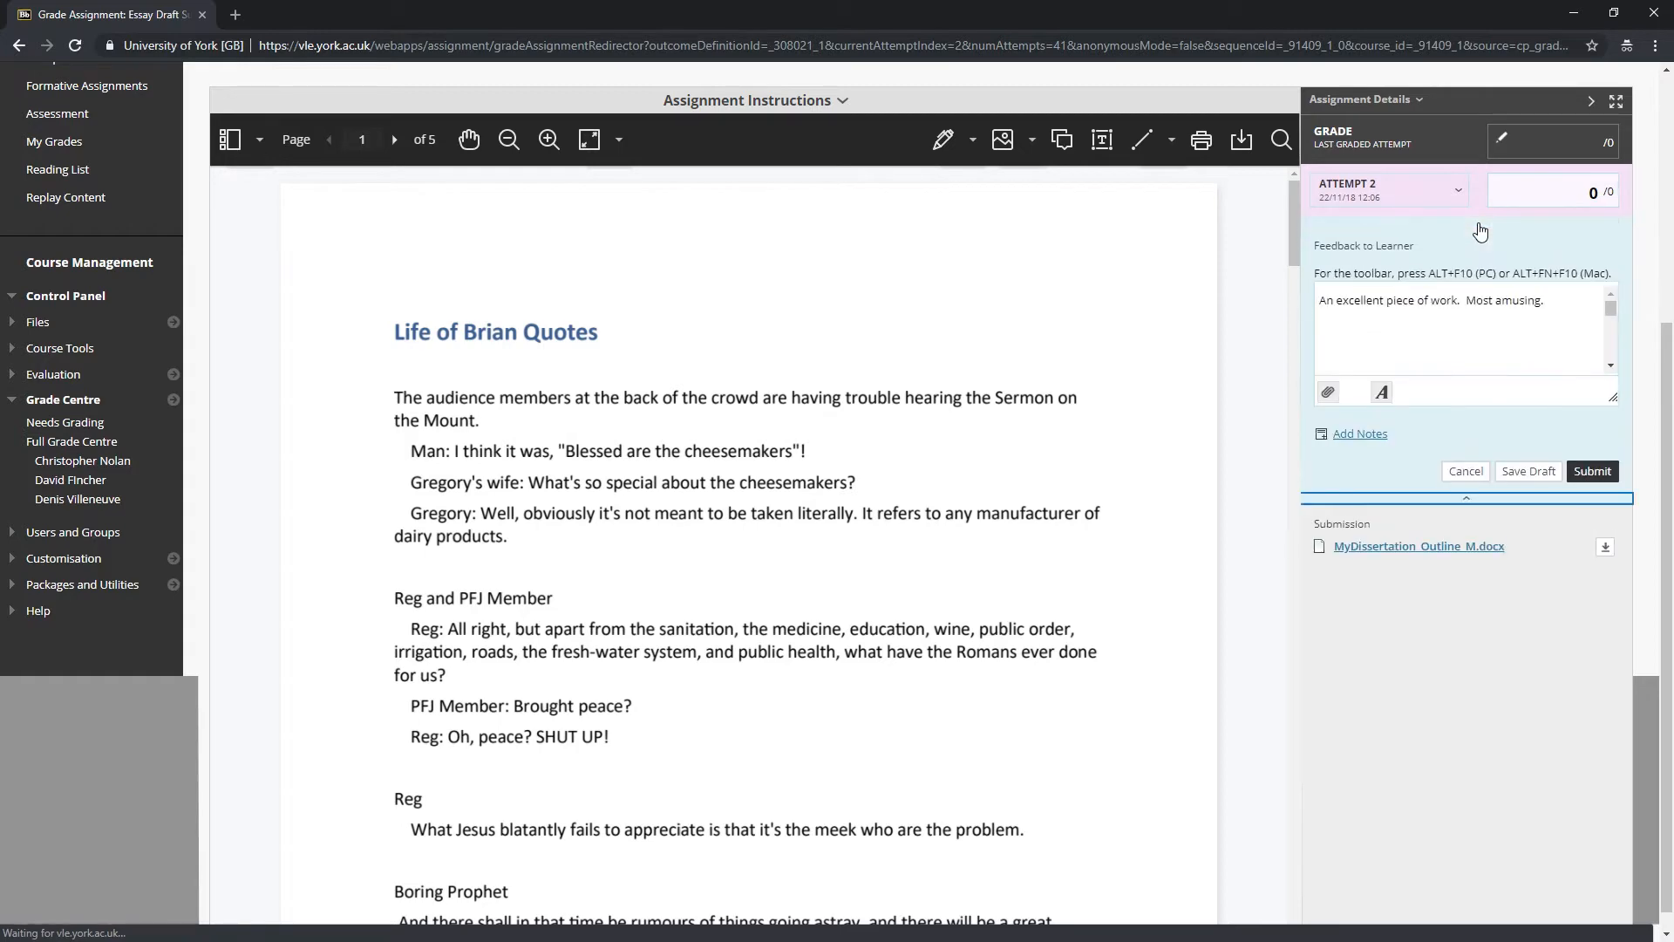
pyautogui.click(1529, 470)
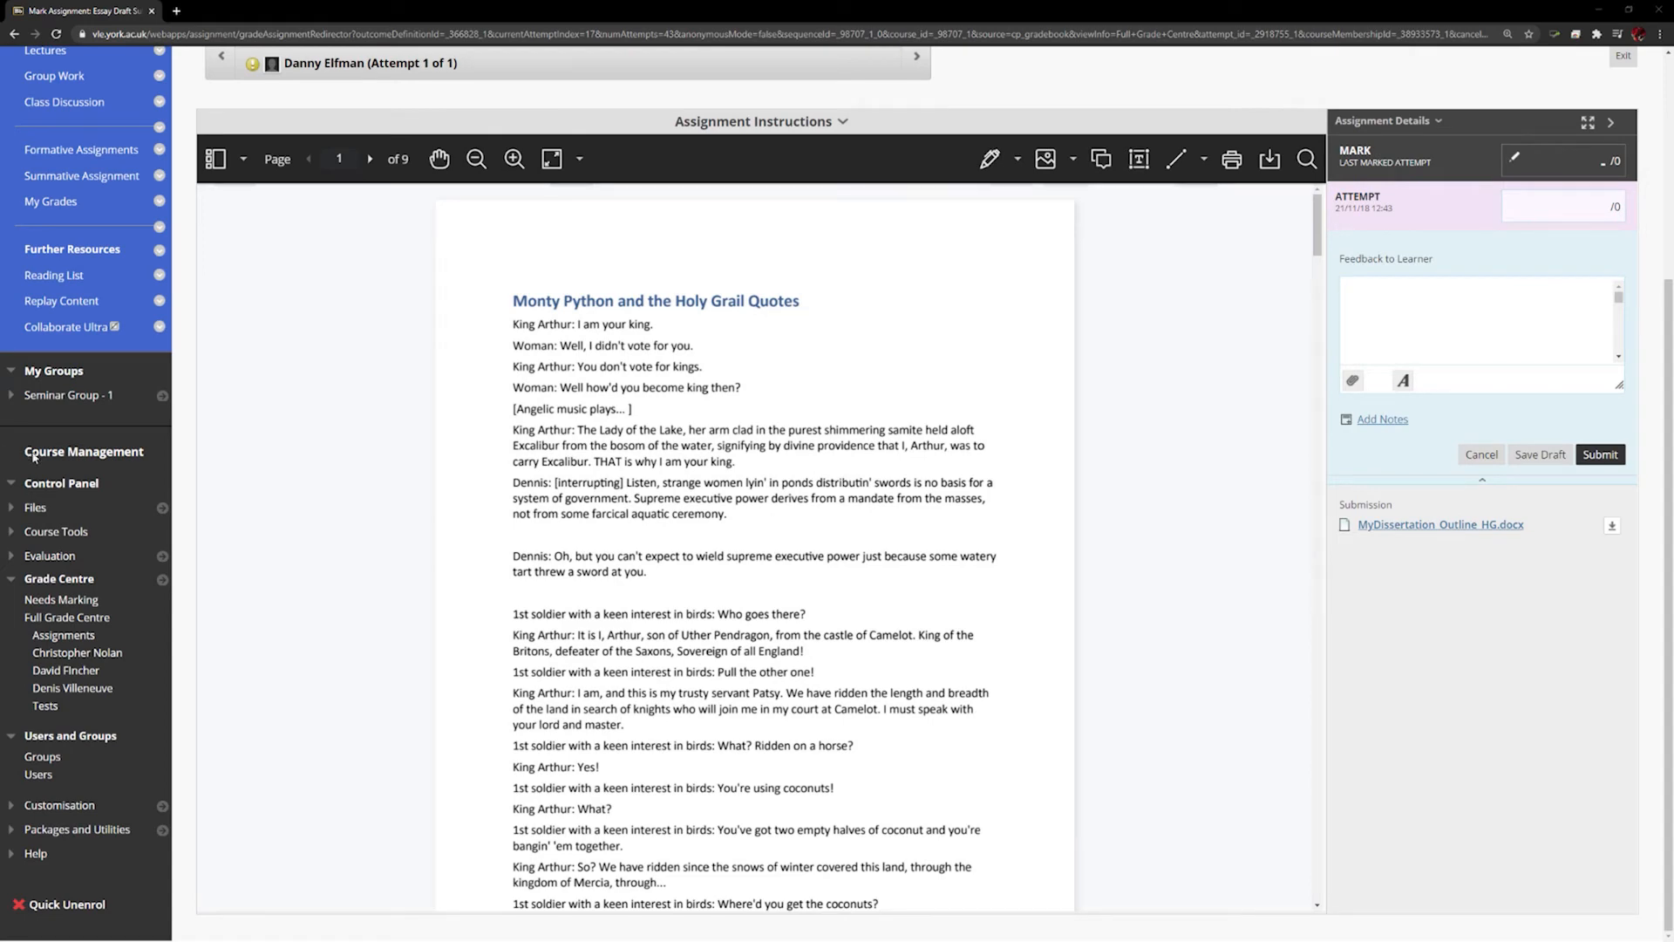
# - Highlight the sentence "Supreme executive power derives from a mandate from the masses..." with the comment "I like what you did there."
pyautogui.click(514, 160)
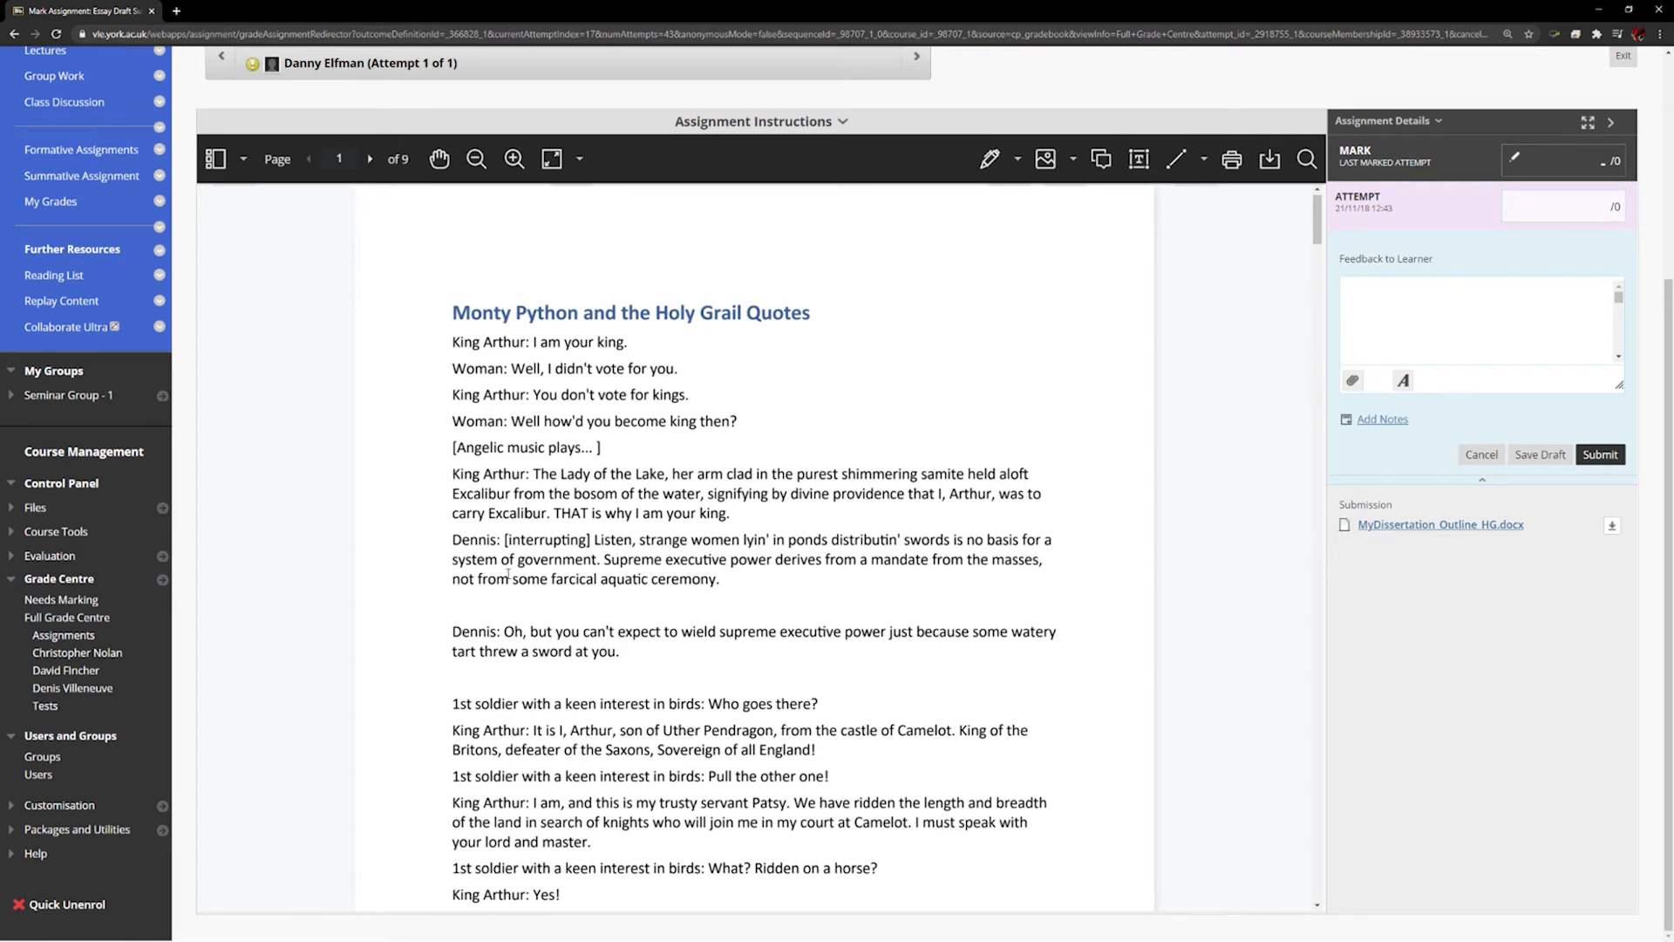
pyautogui.moveTo(606, 558); pyautogui.dragTo(718, 584)
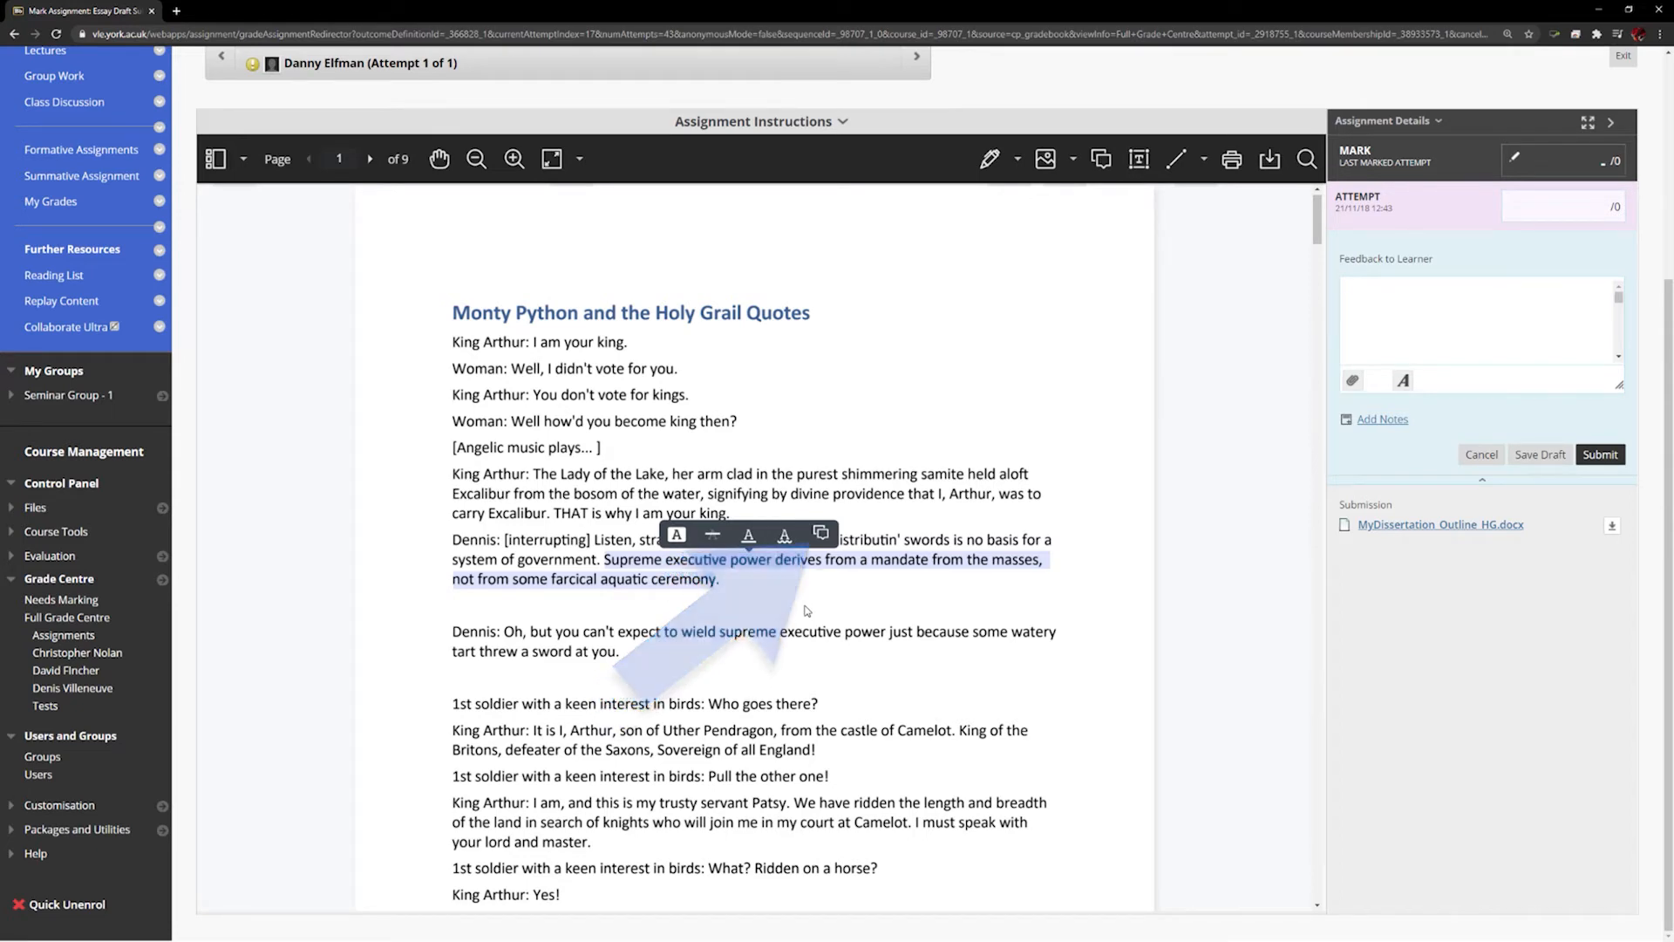
pyautogui.click(821, 532)
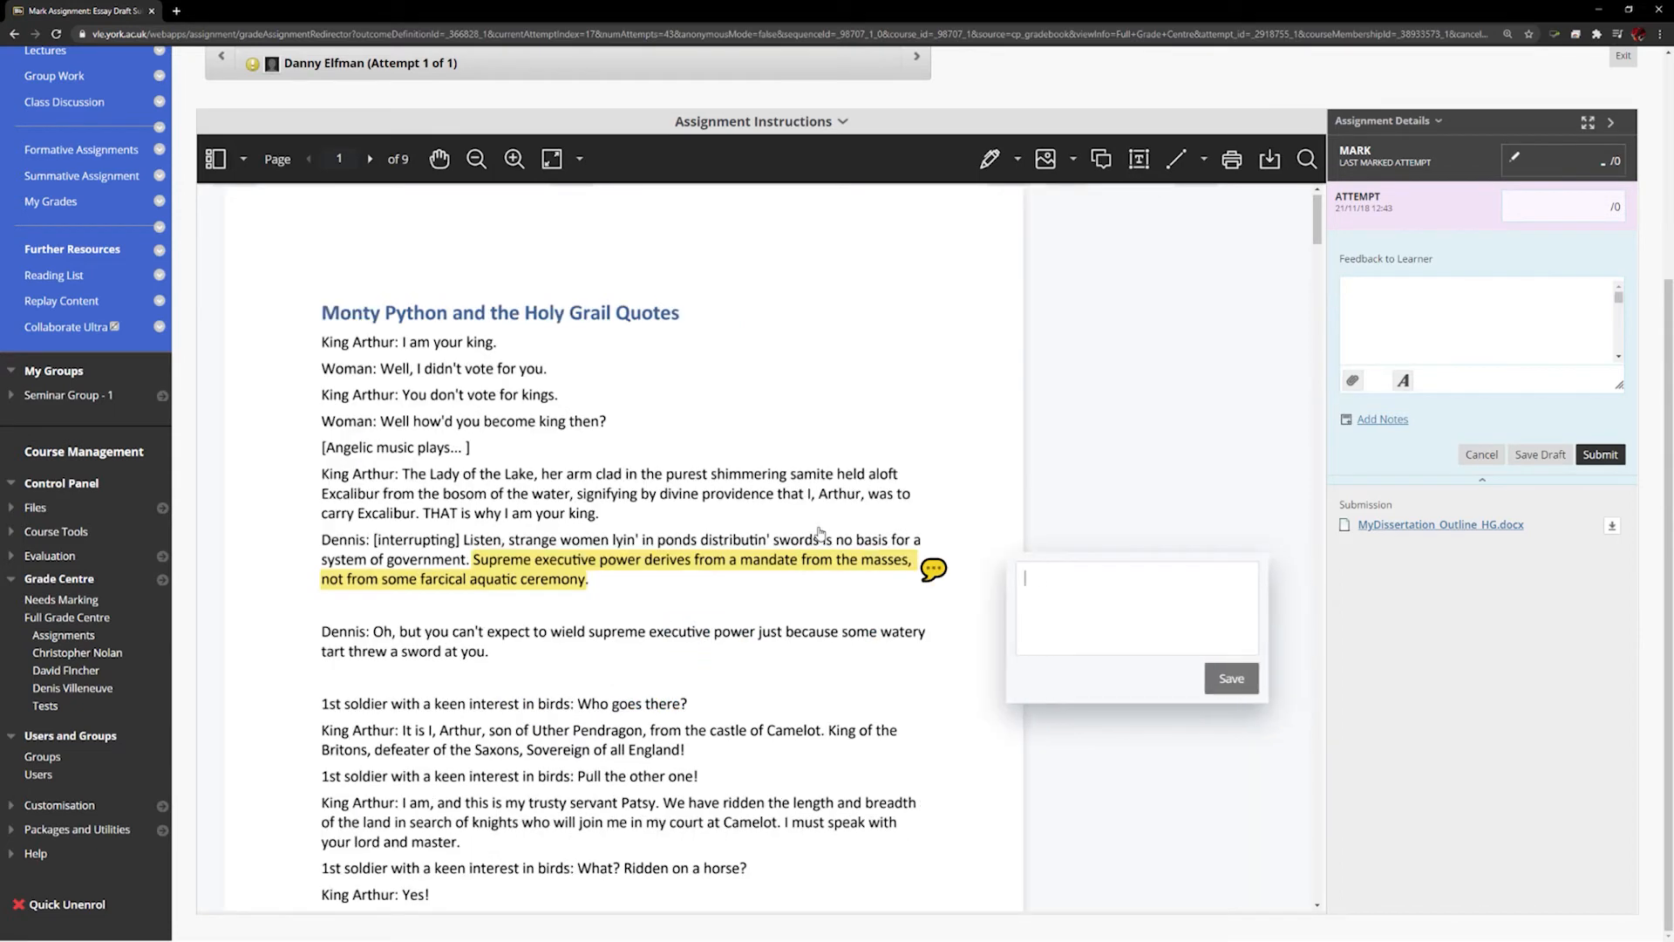
pyautogui.write('I like ')
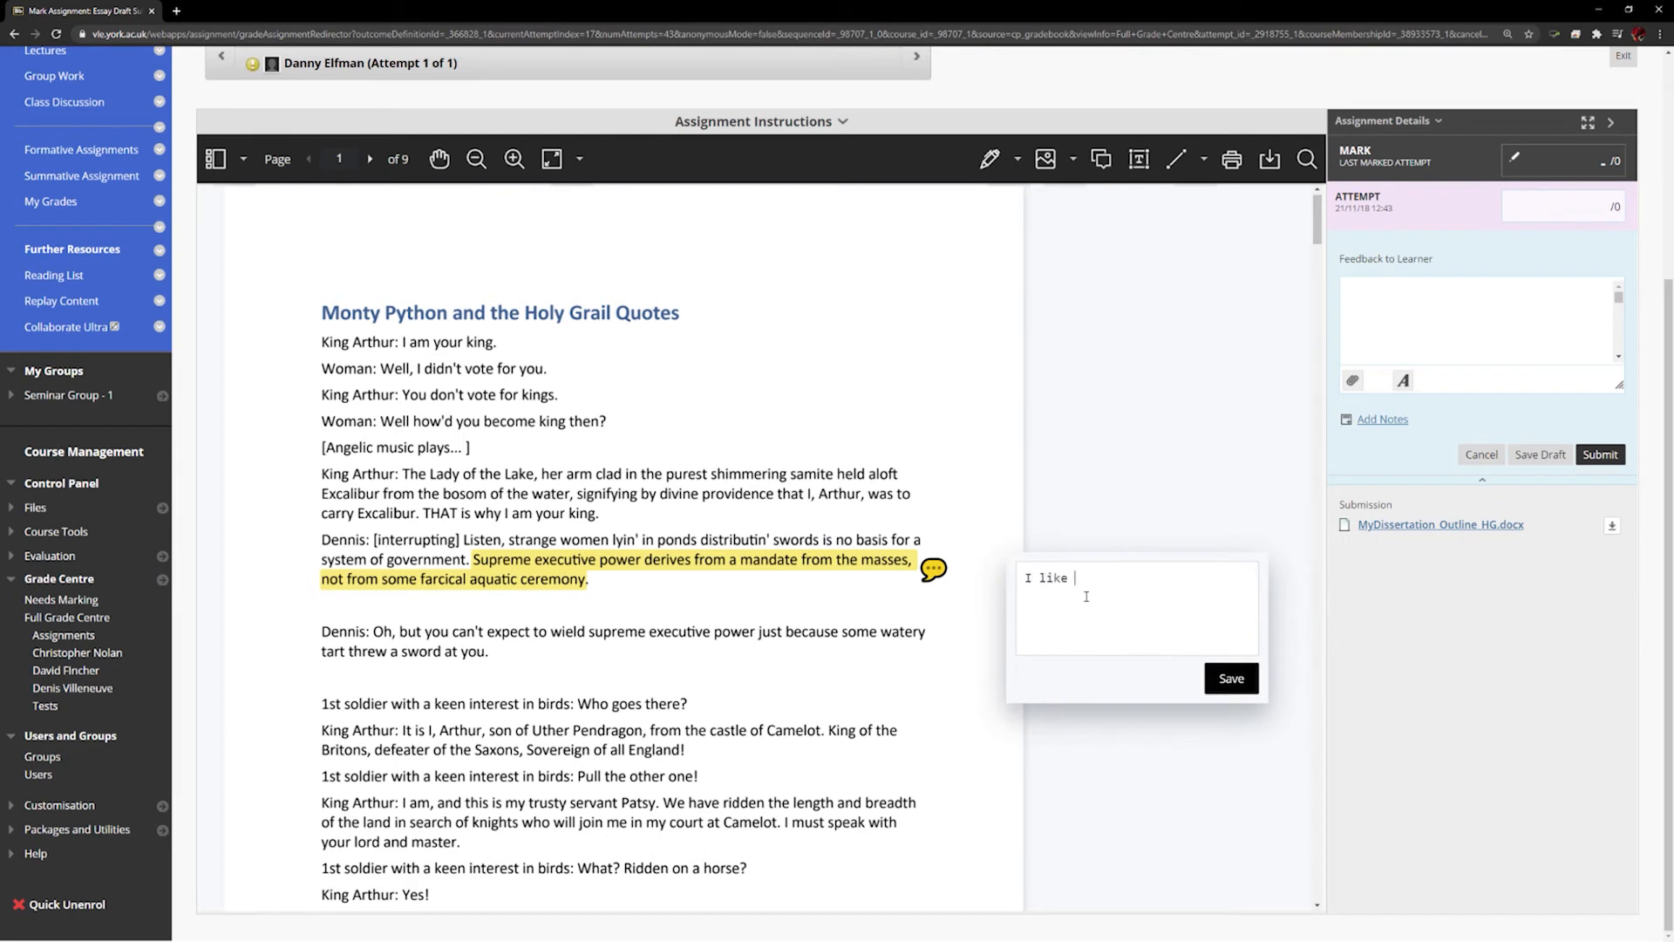
pyautogui.write('what you did there.')
pyautogui.click(1238, 687)
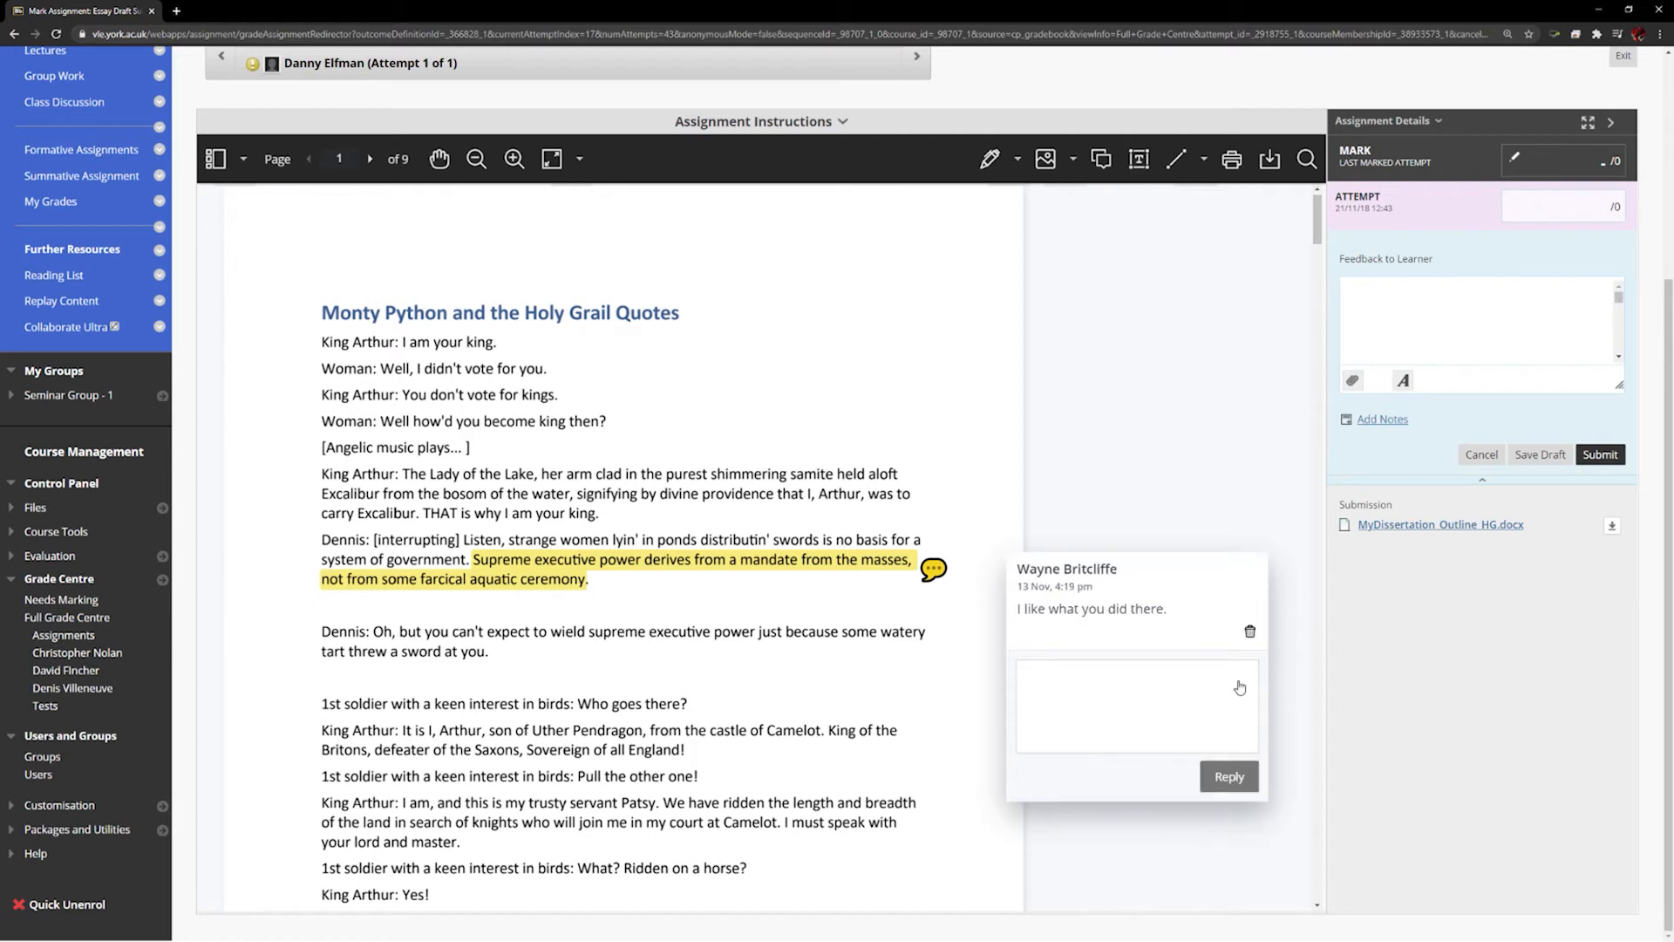
pyautogui.click(693, 685)
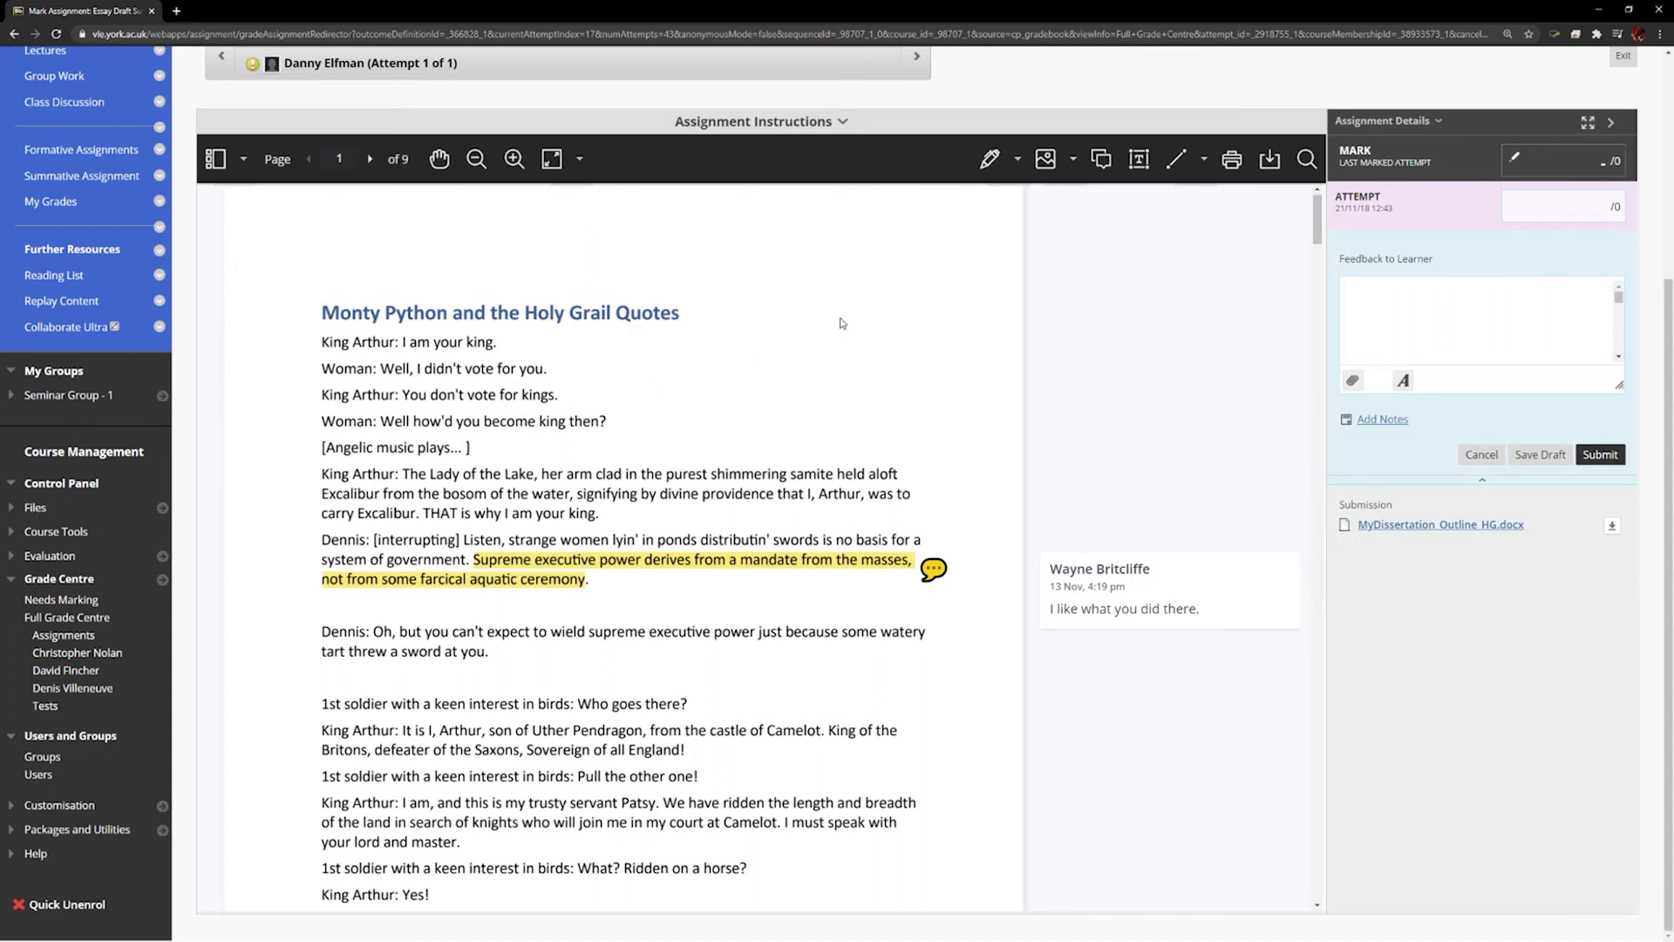
# - Add a point comment "Quite bereft of text here." in the blank space beside the document's heading
pyautogui.click(1101, 160)
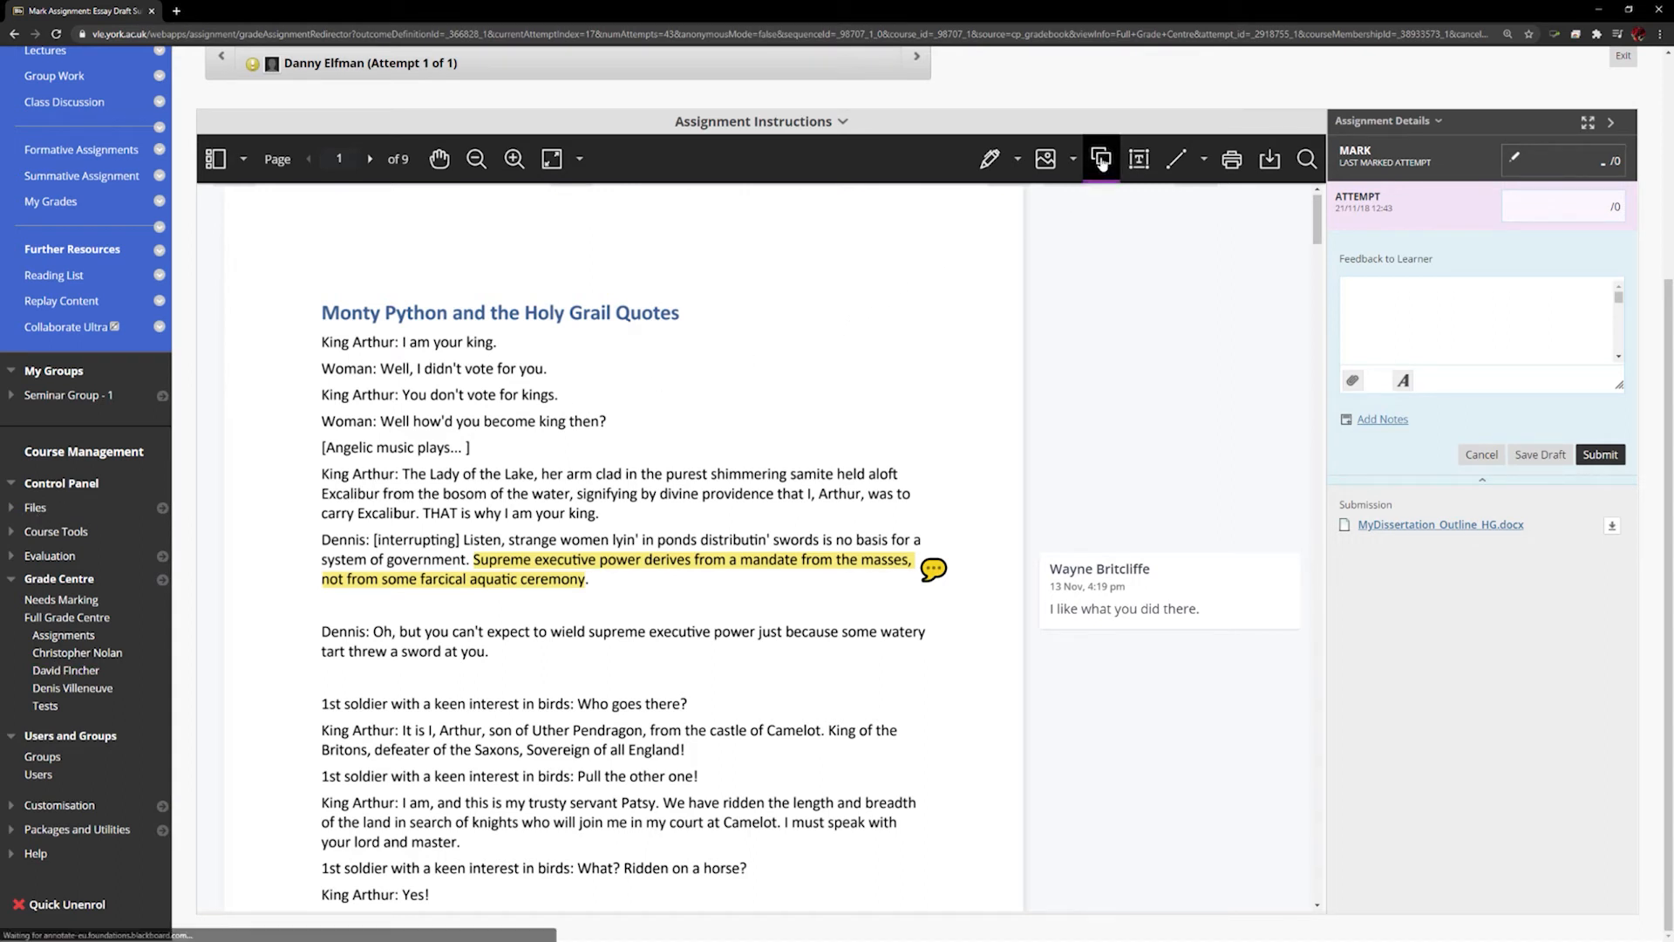
pyautogui.click(835, 305)
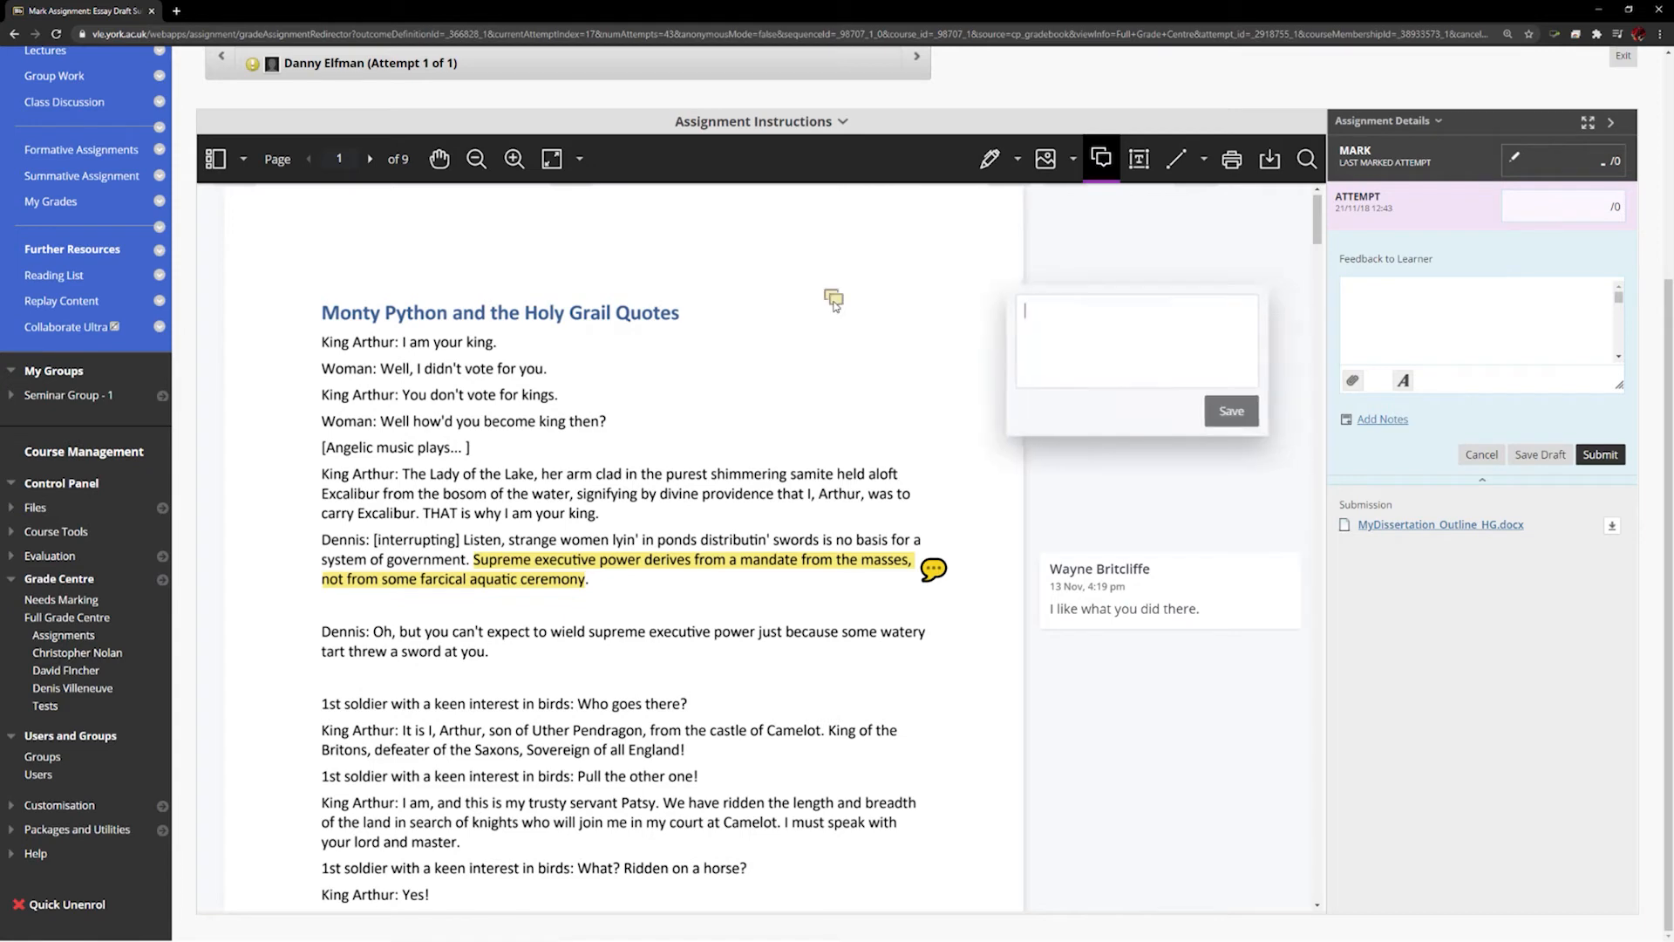
pyautogui.write('Qui')
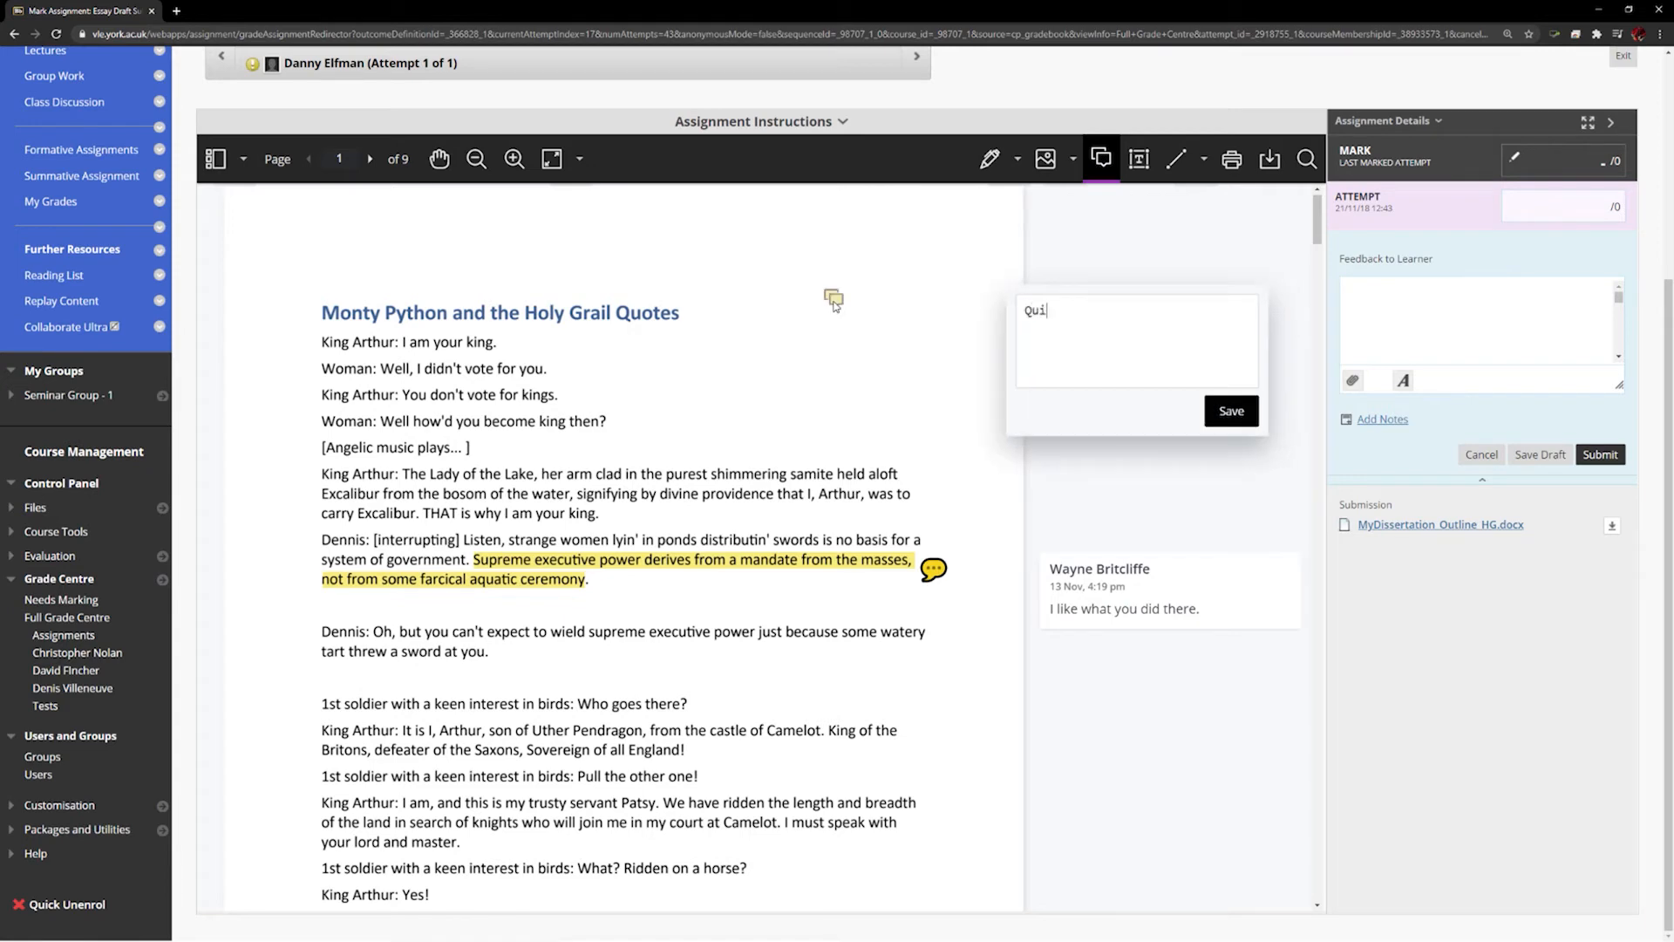
pyautogui.write('te bereft of text here.')
pyautogui.click(1247, 422)
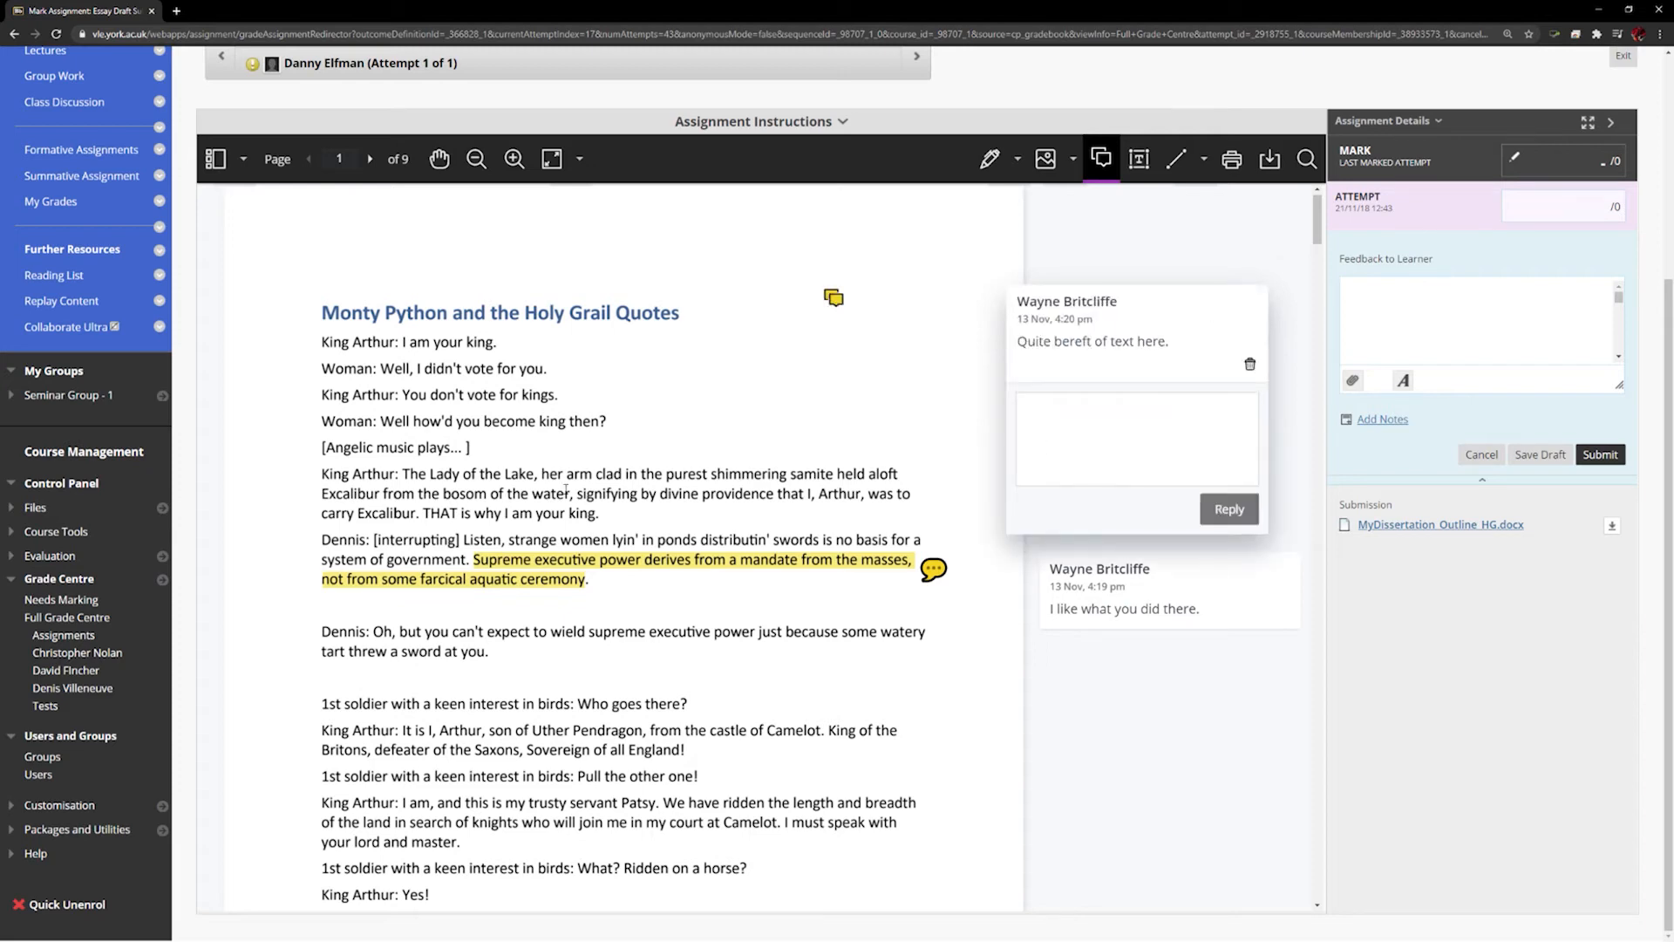
pyautogui.click(278, 457)
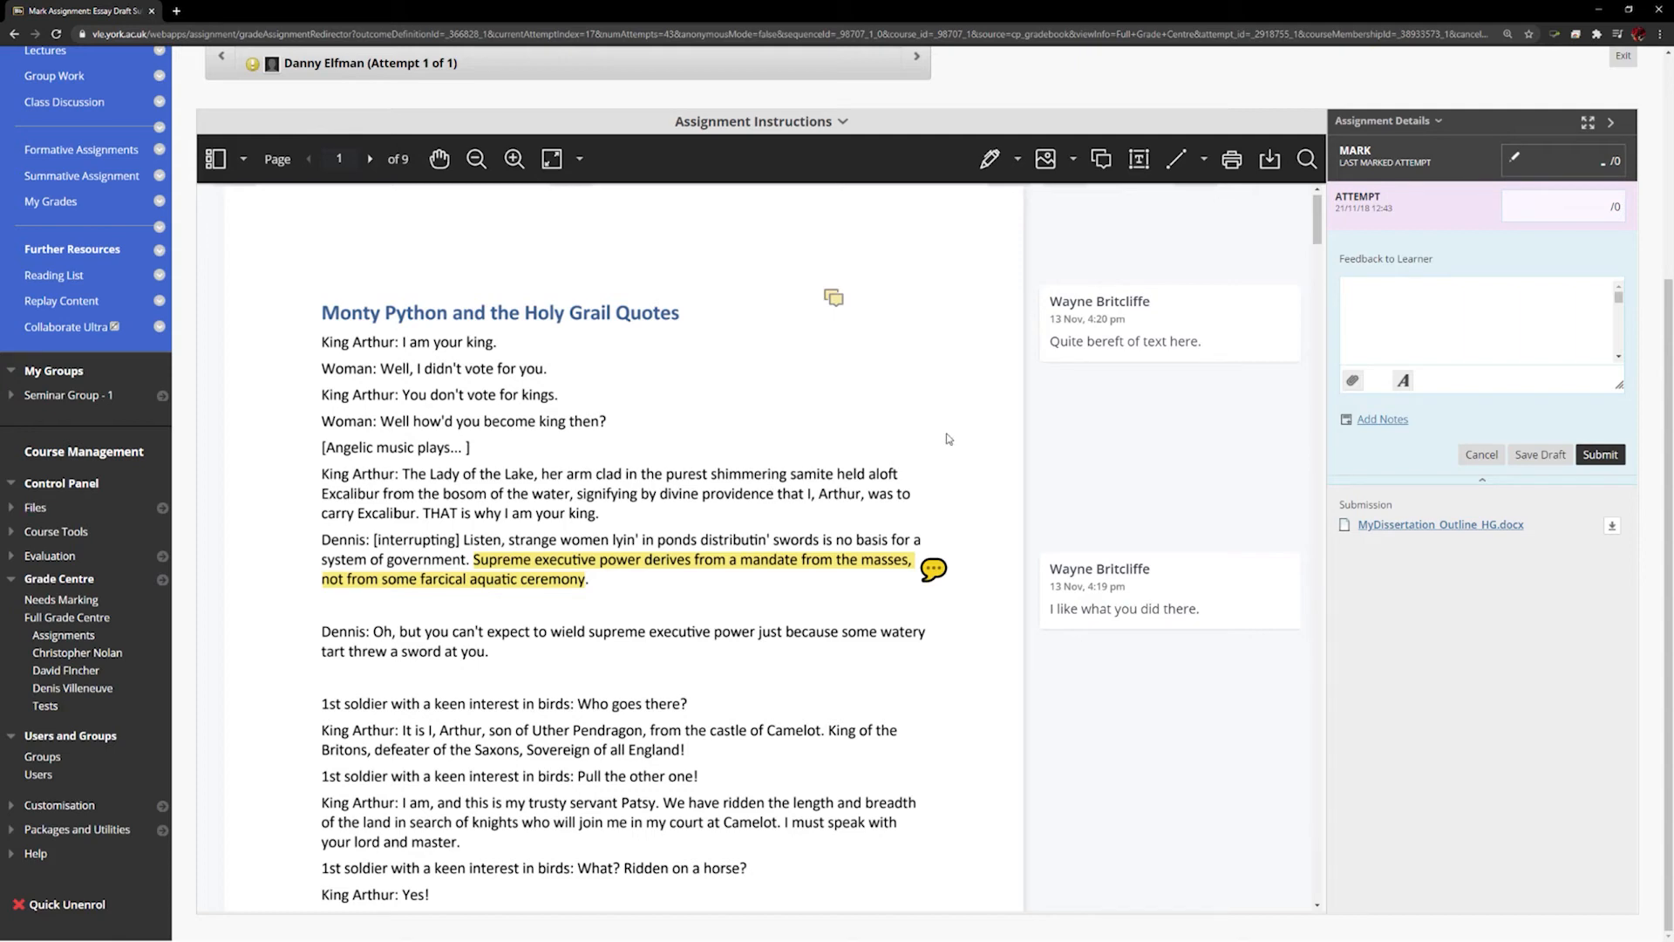
# - Delete the "Quite bereft of text here." comment from the submission
pyautogui.click(1221, 332)
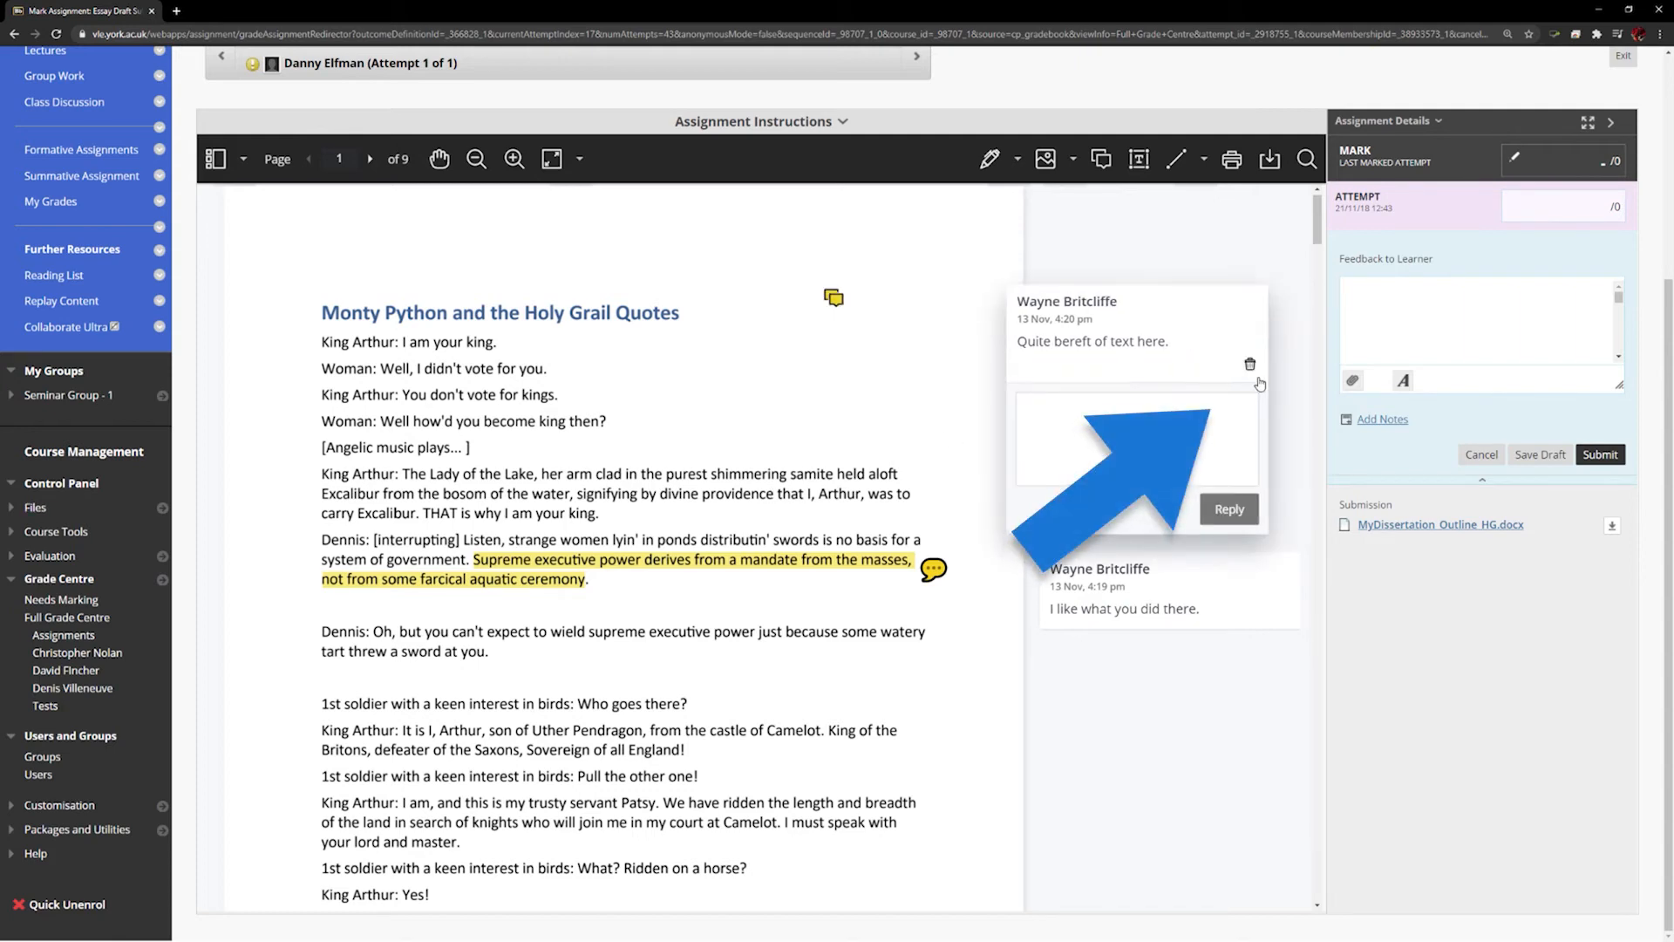
pyautogui.click(1249, 366)
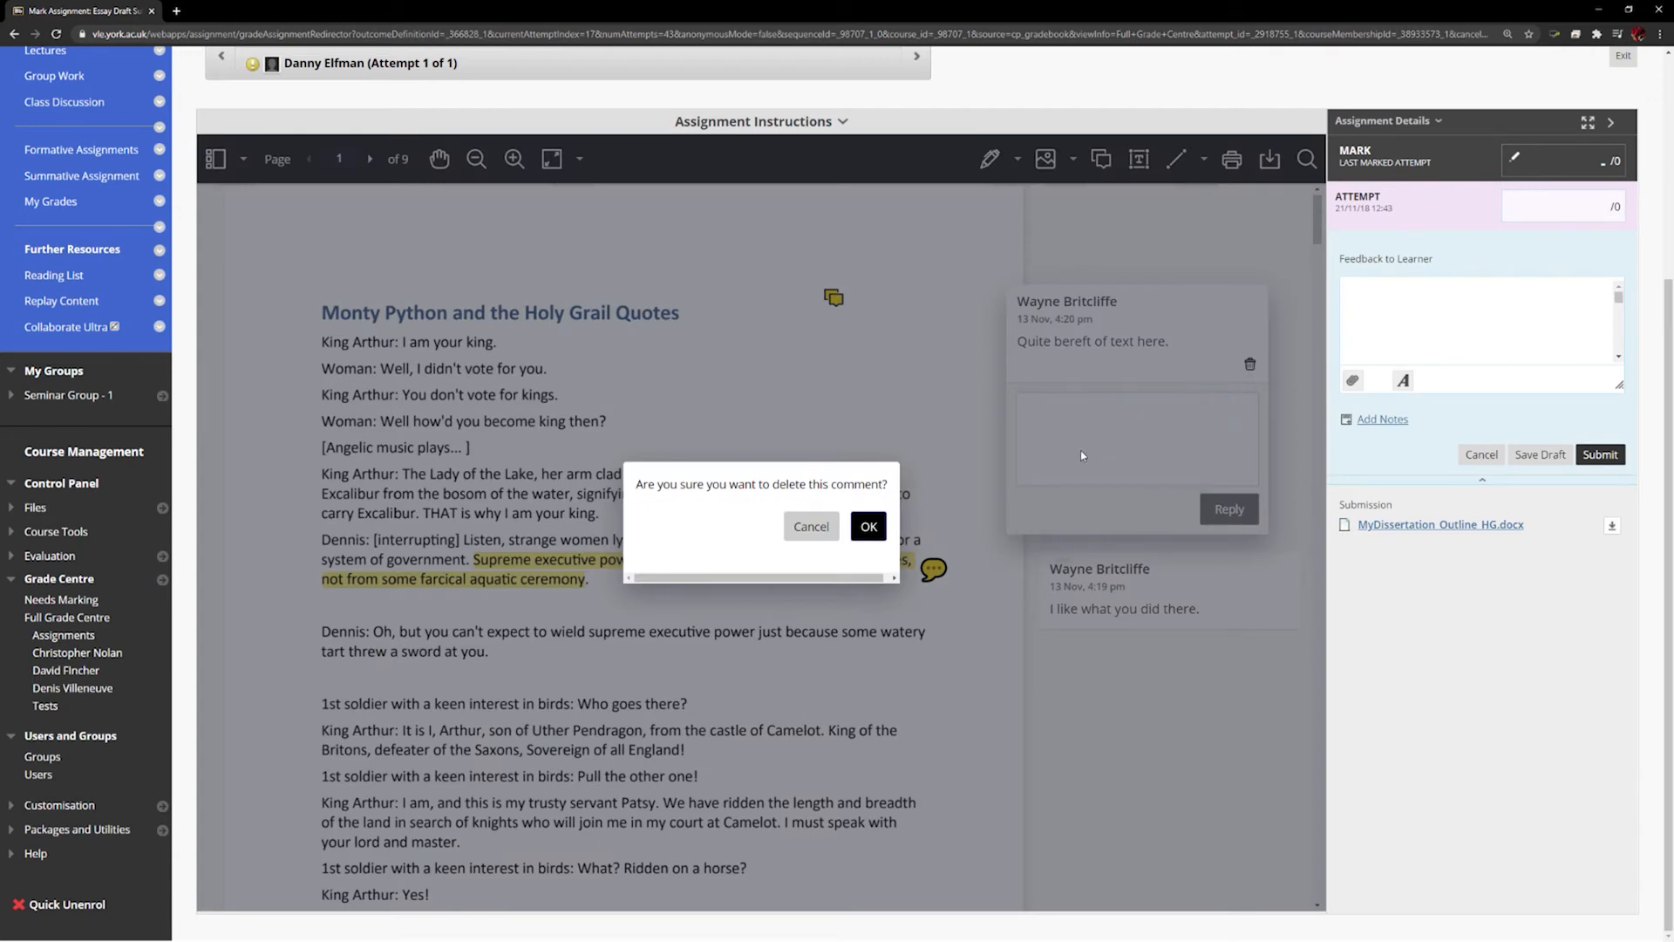
pyautogui.click(866, 526)
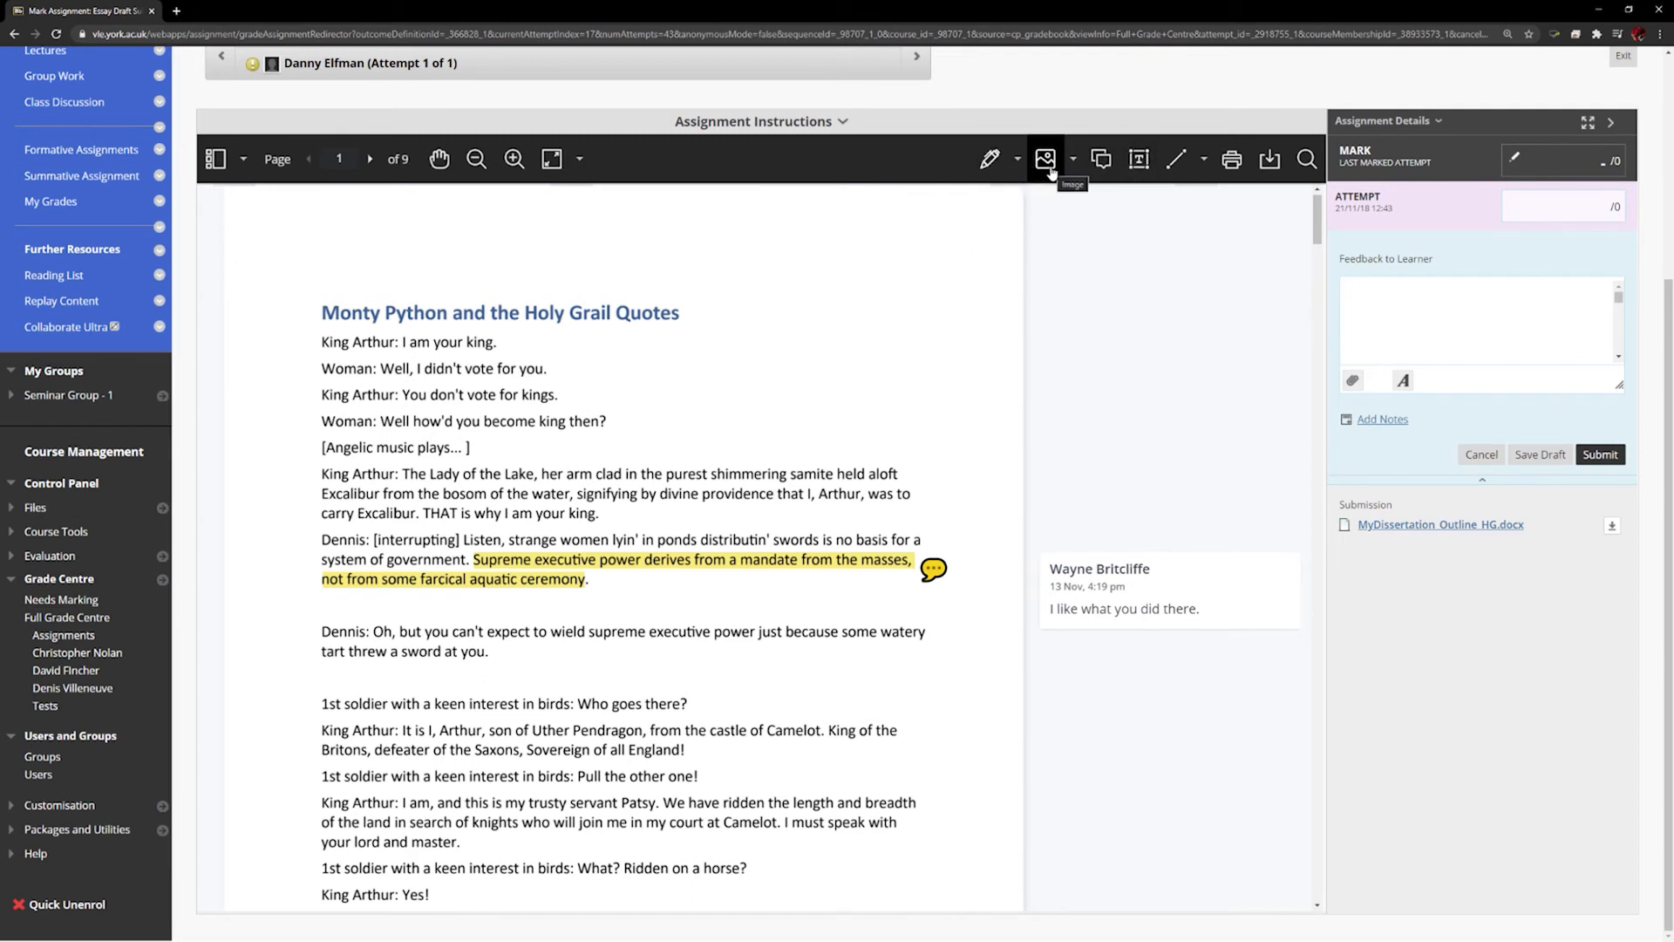
# - Switch to Google Docs and look through the guide on using the "Bb Annotate" markup tool
pyautogui.moveTo(641, 474); pyautogui.dragTo(731, 474)
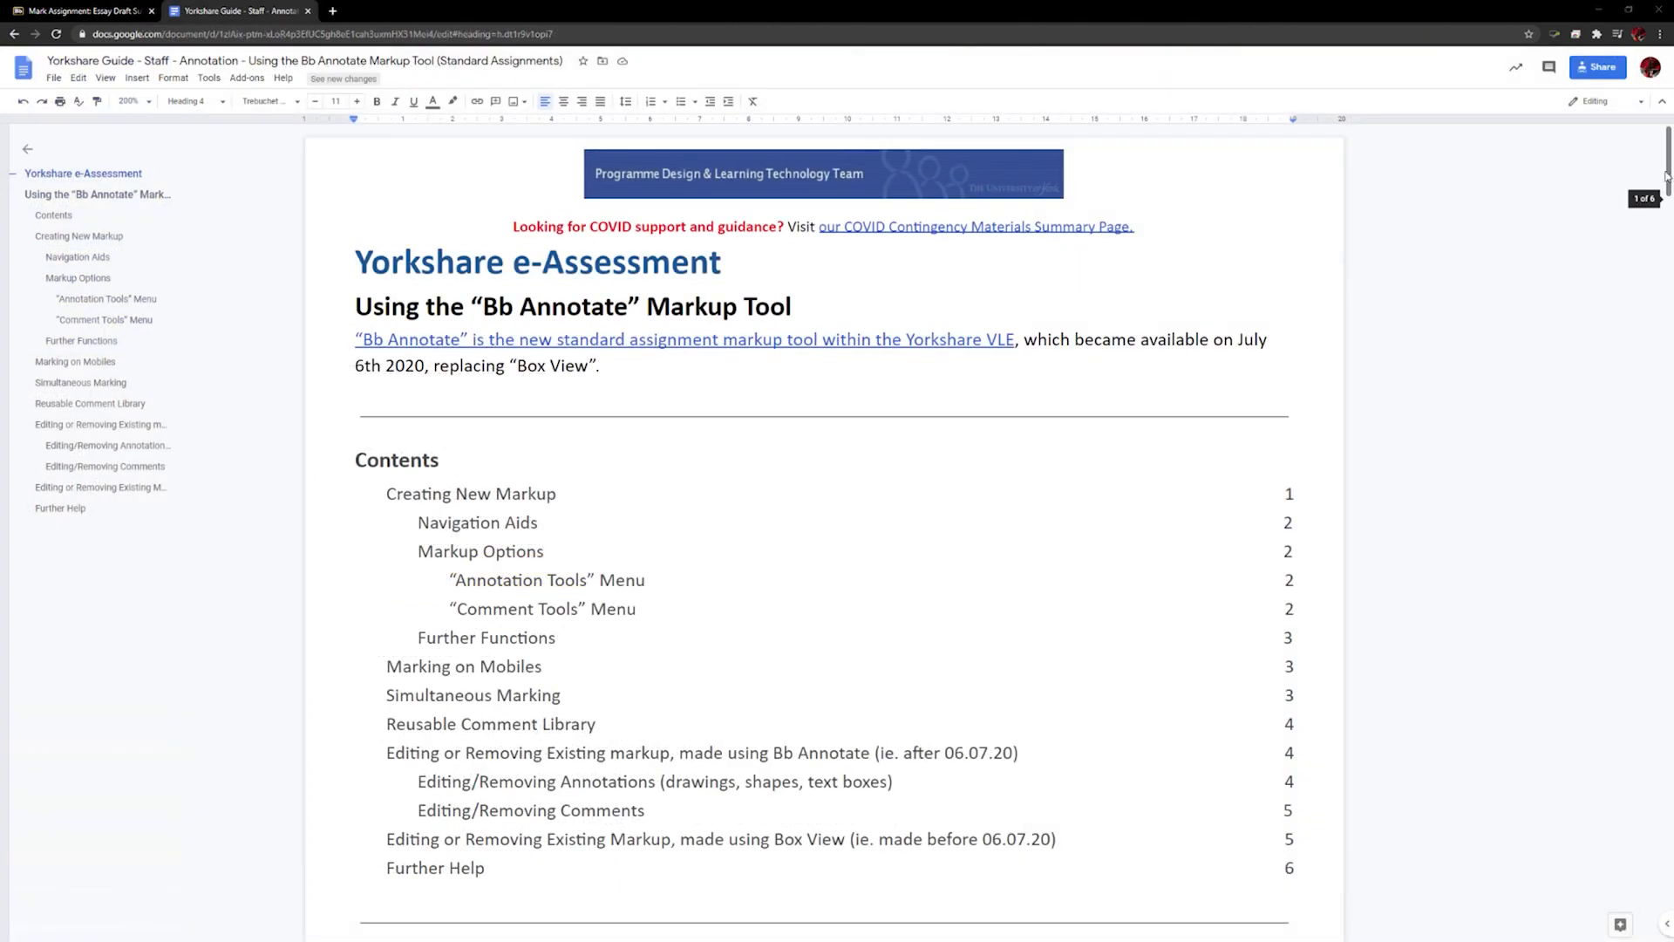
pyautogui.moveTo(1668, 175)
pyautogui.mouseDown()
pyautogui.moveTo(1668, 235)
pyautogui.moveTo(1668, 170)
pyautogui.mouseUp()
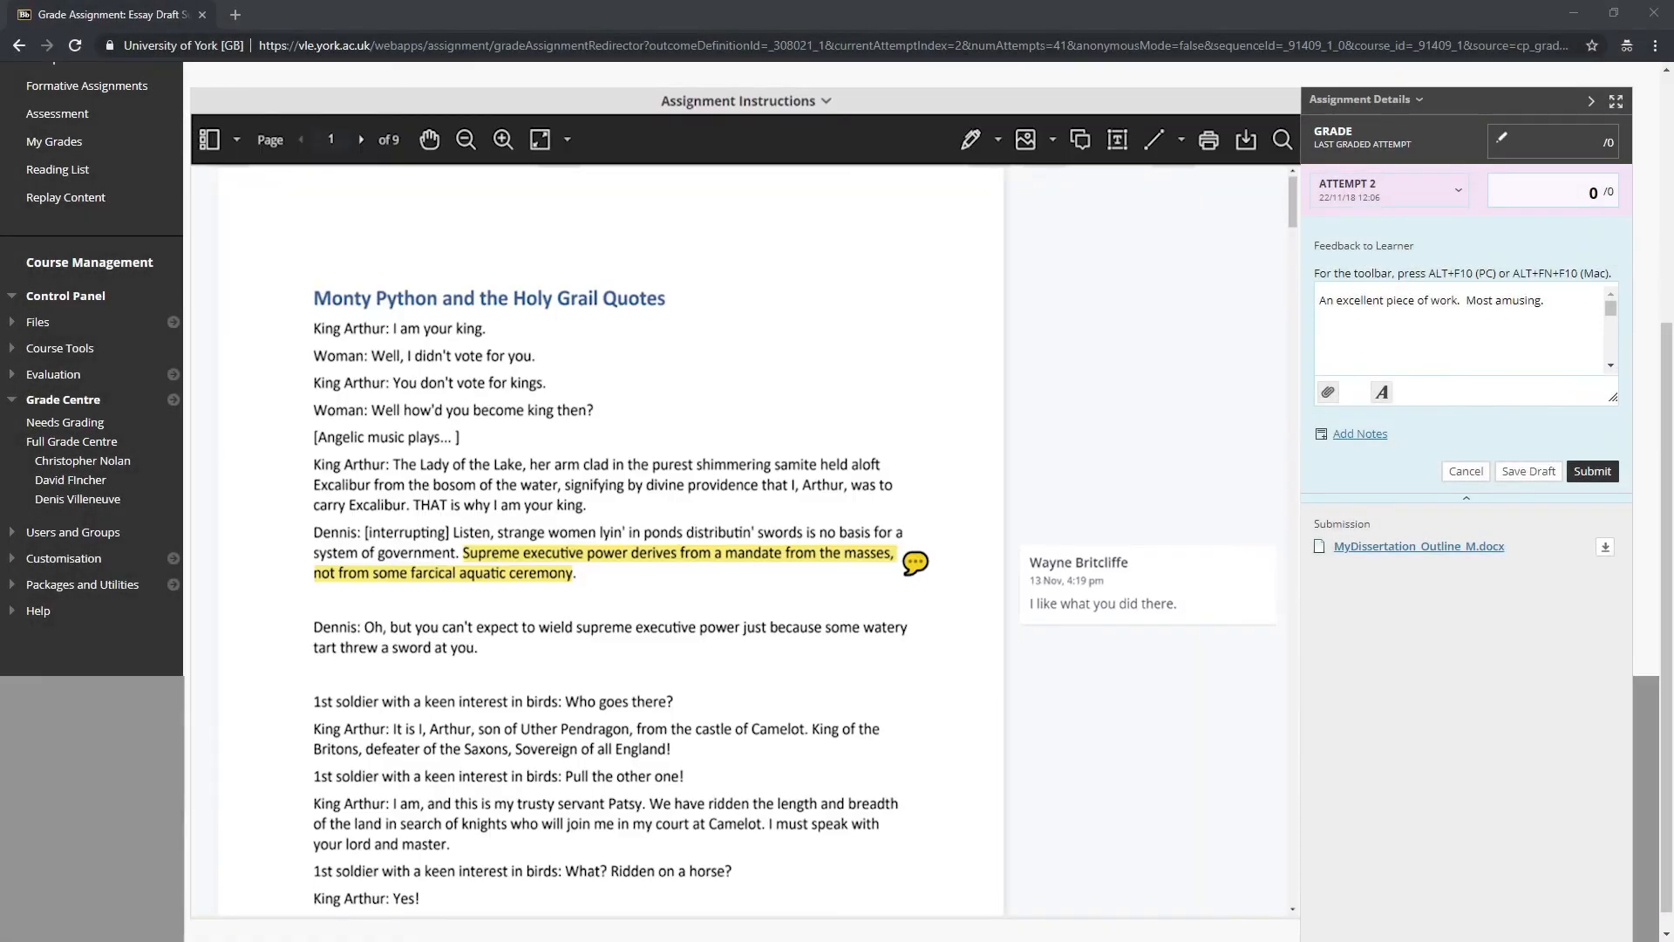
# - Submit the grade of 0 and the learner feedback for Attempt 2 of the essay draft
pyautogui.click(1591, 472)
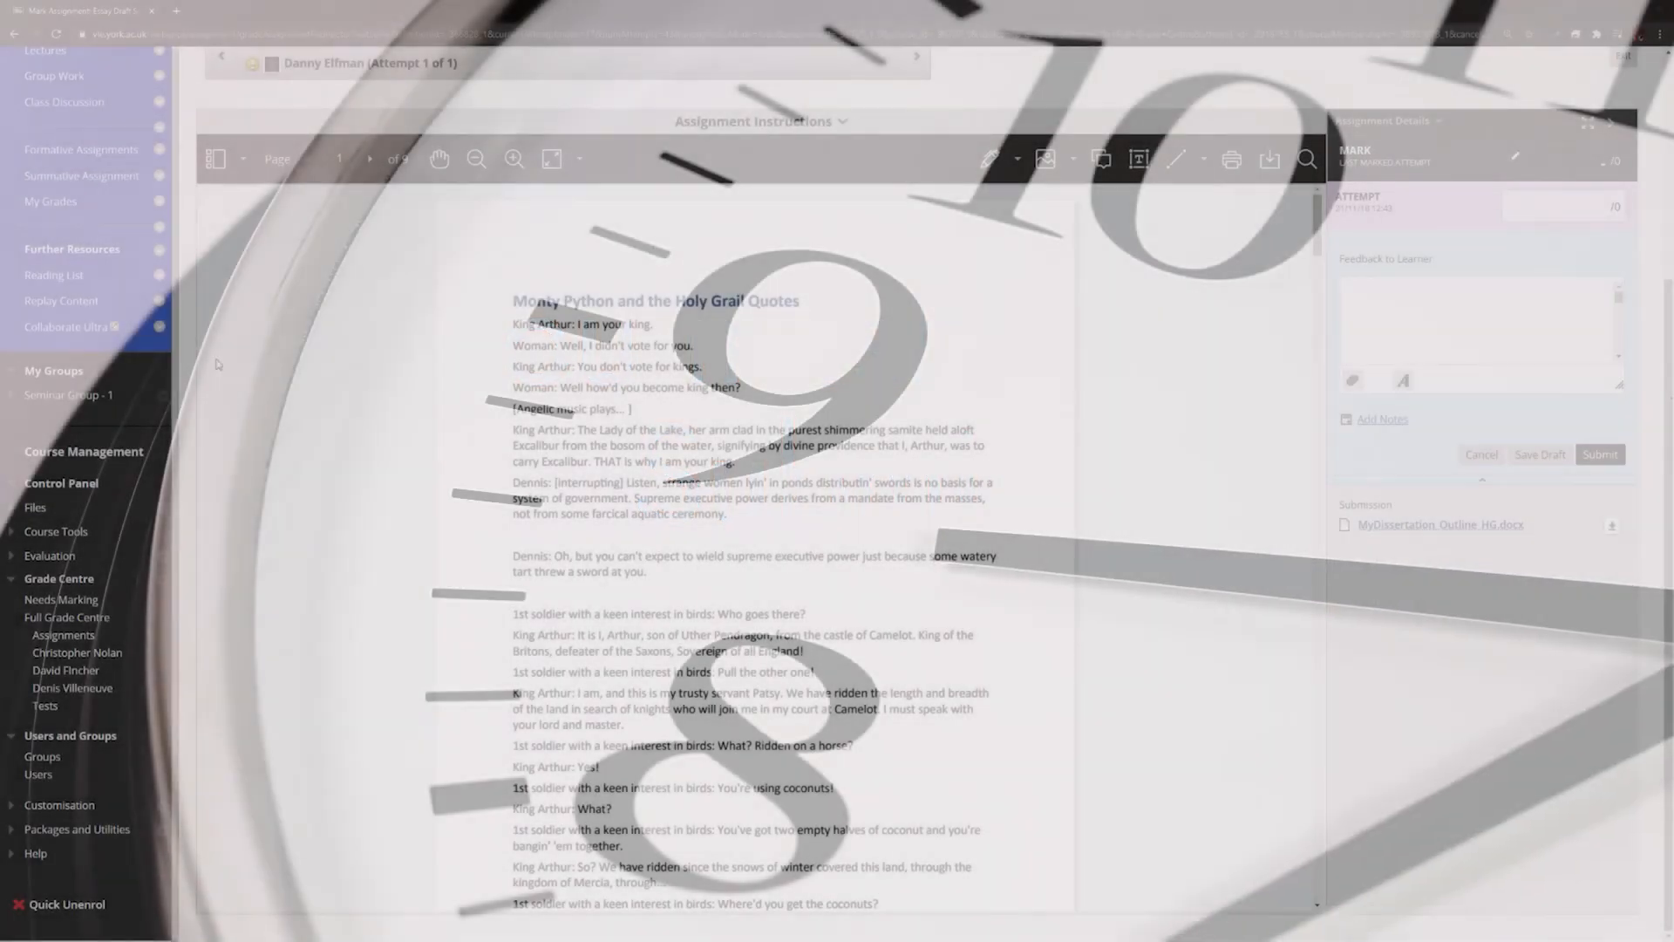
# - Open the 21/11/18 essay draft attempt marked 0.00 for the student whose total is 85.00
pyautogui.click(514, 159)
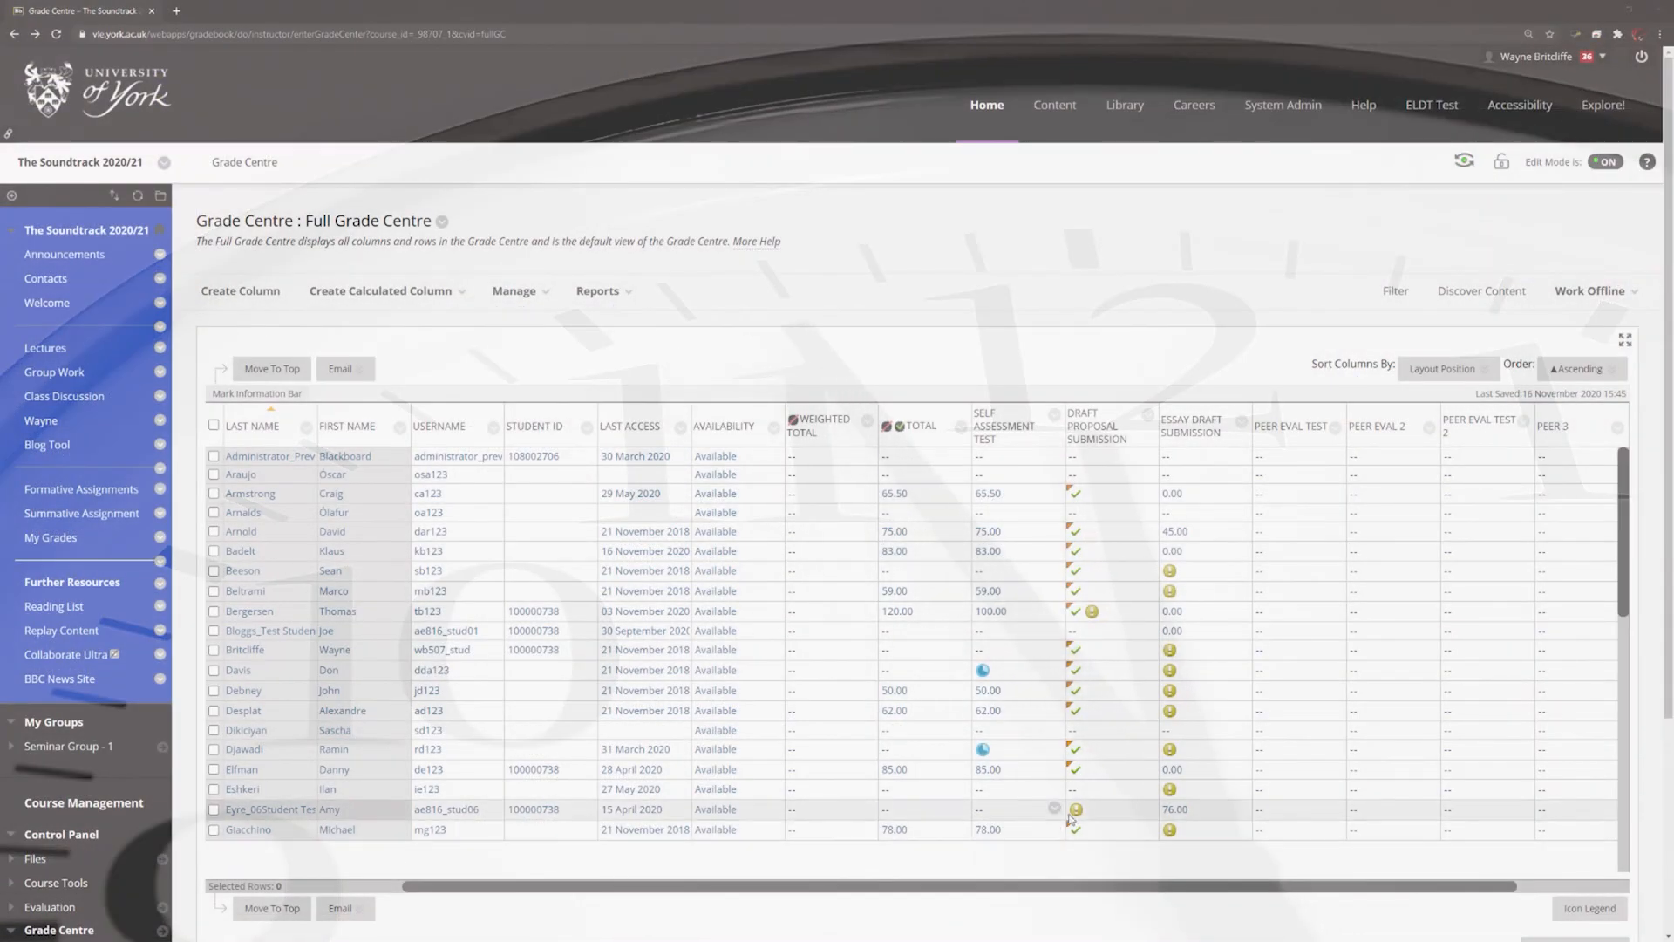
pyautogui.click(1239, 770)
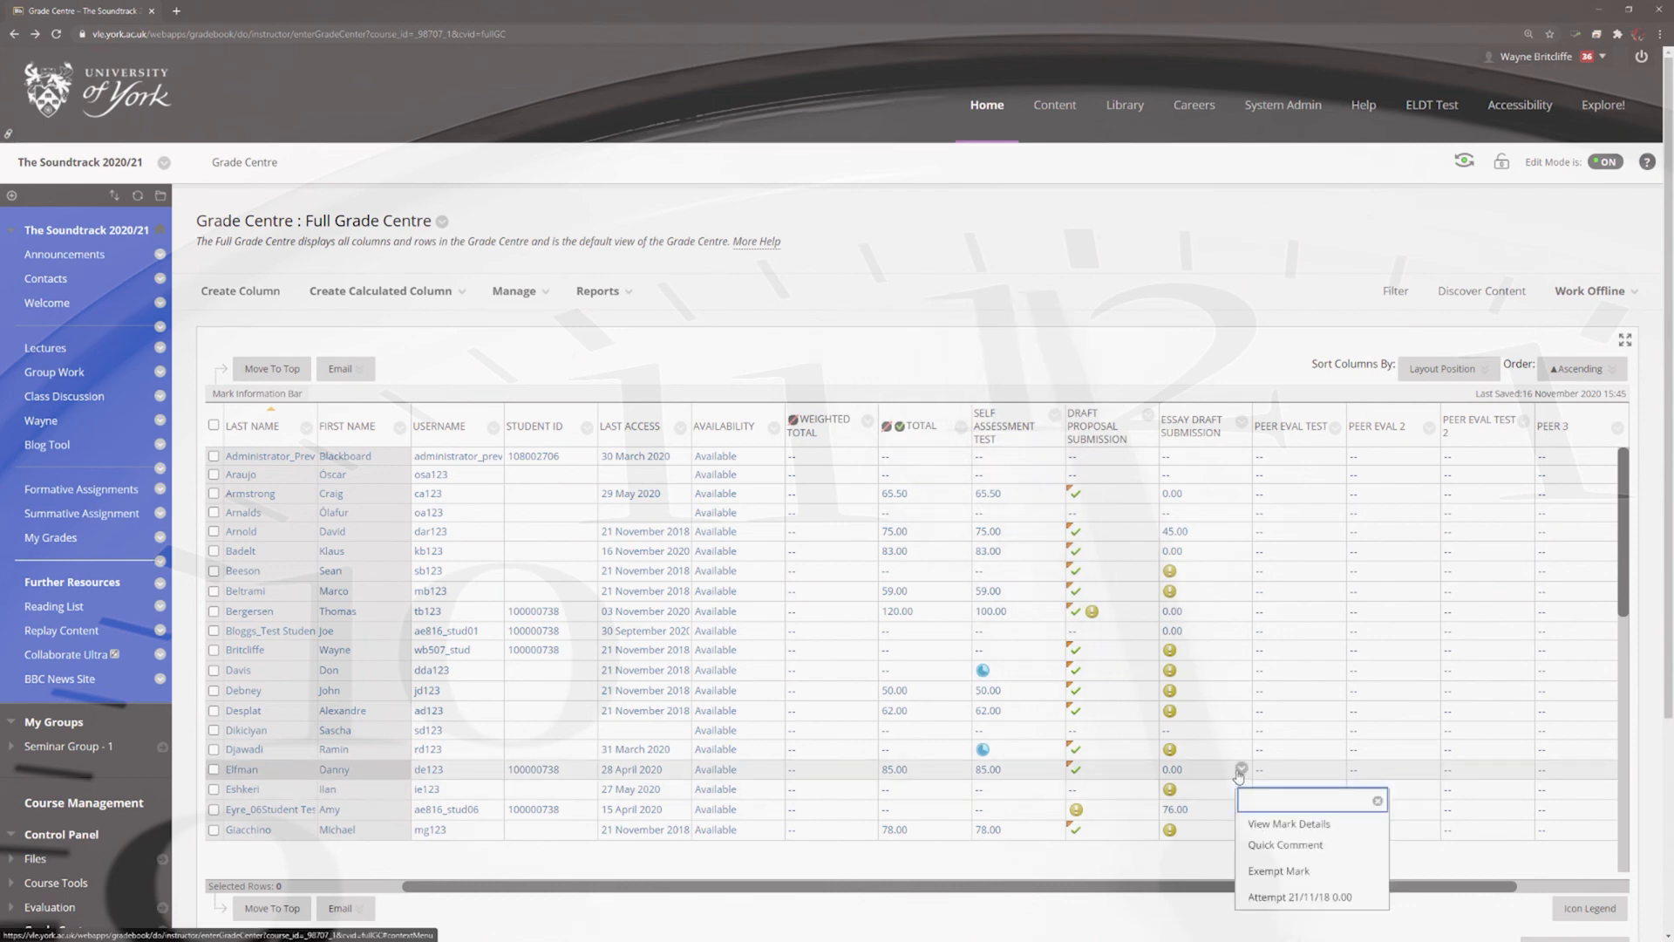
pyautogui.click(1299, 898)
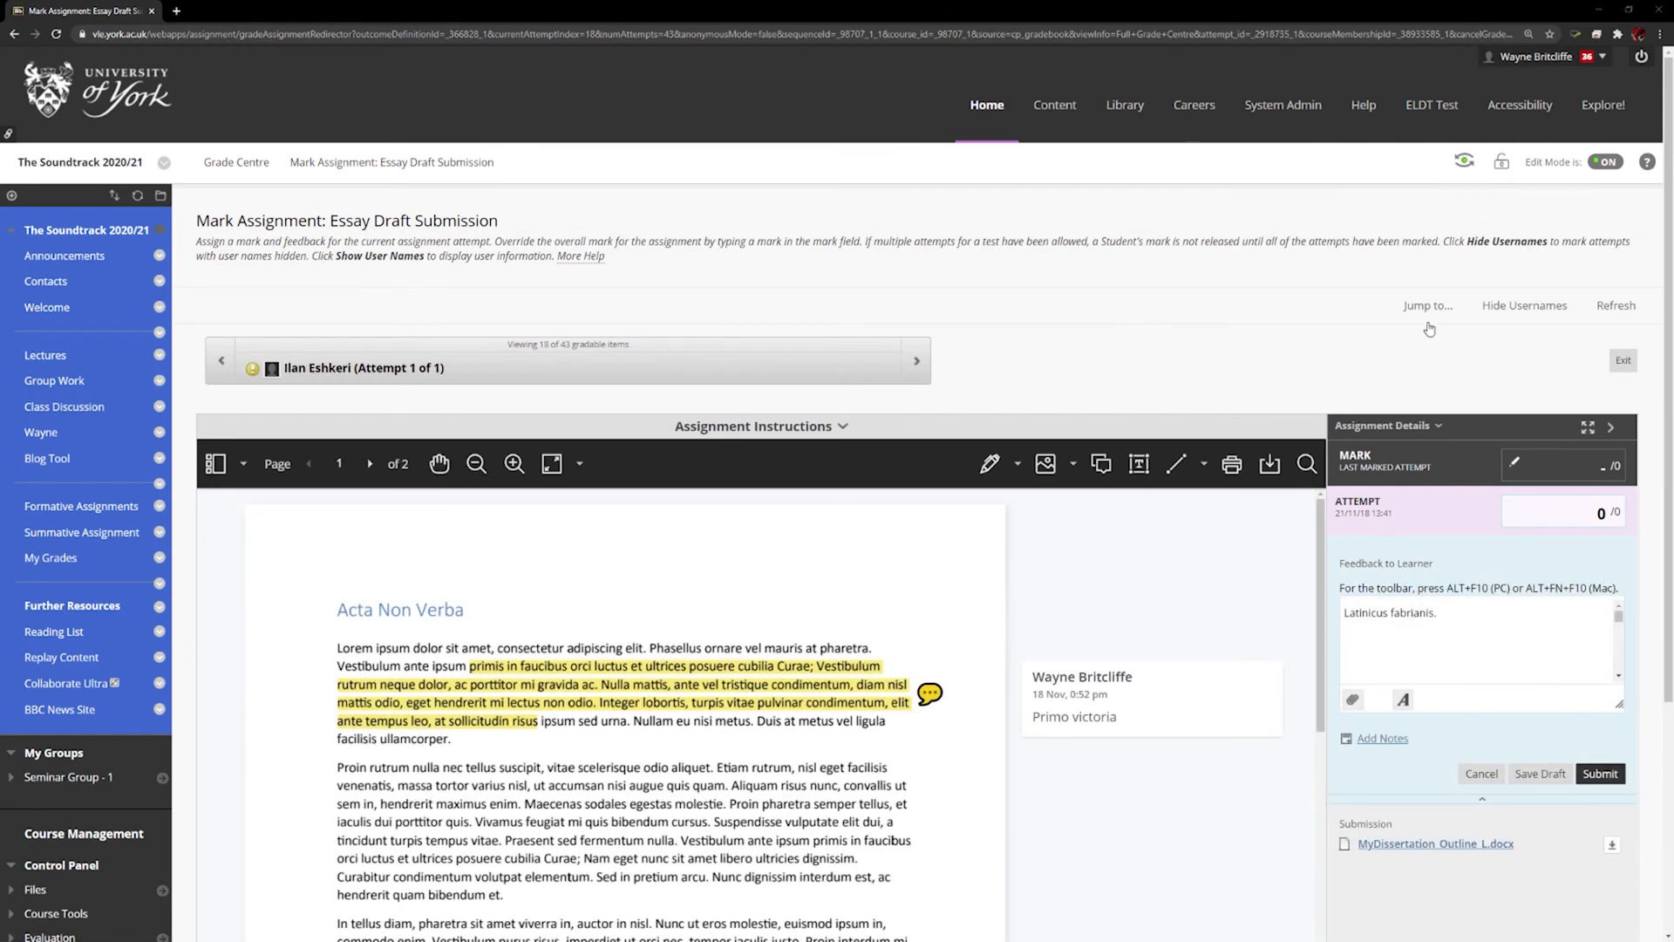
# - Submit the mark of 0 with the feedback "Latinicus fabrianis." for the open essay draft attempt
pyautogui.click(1599, 774)
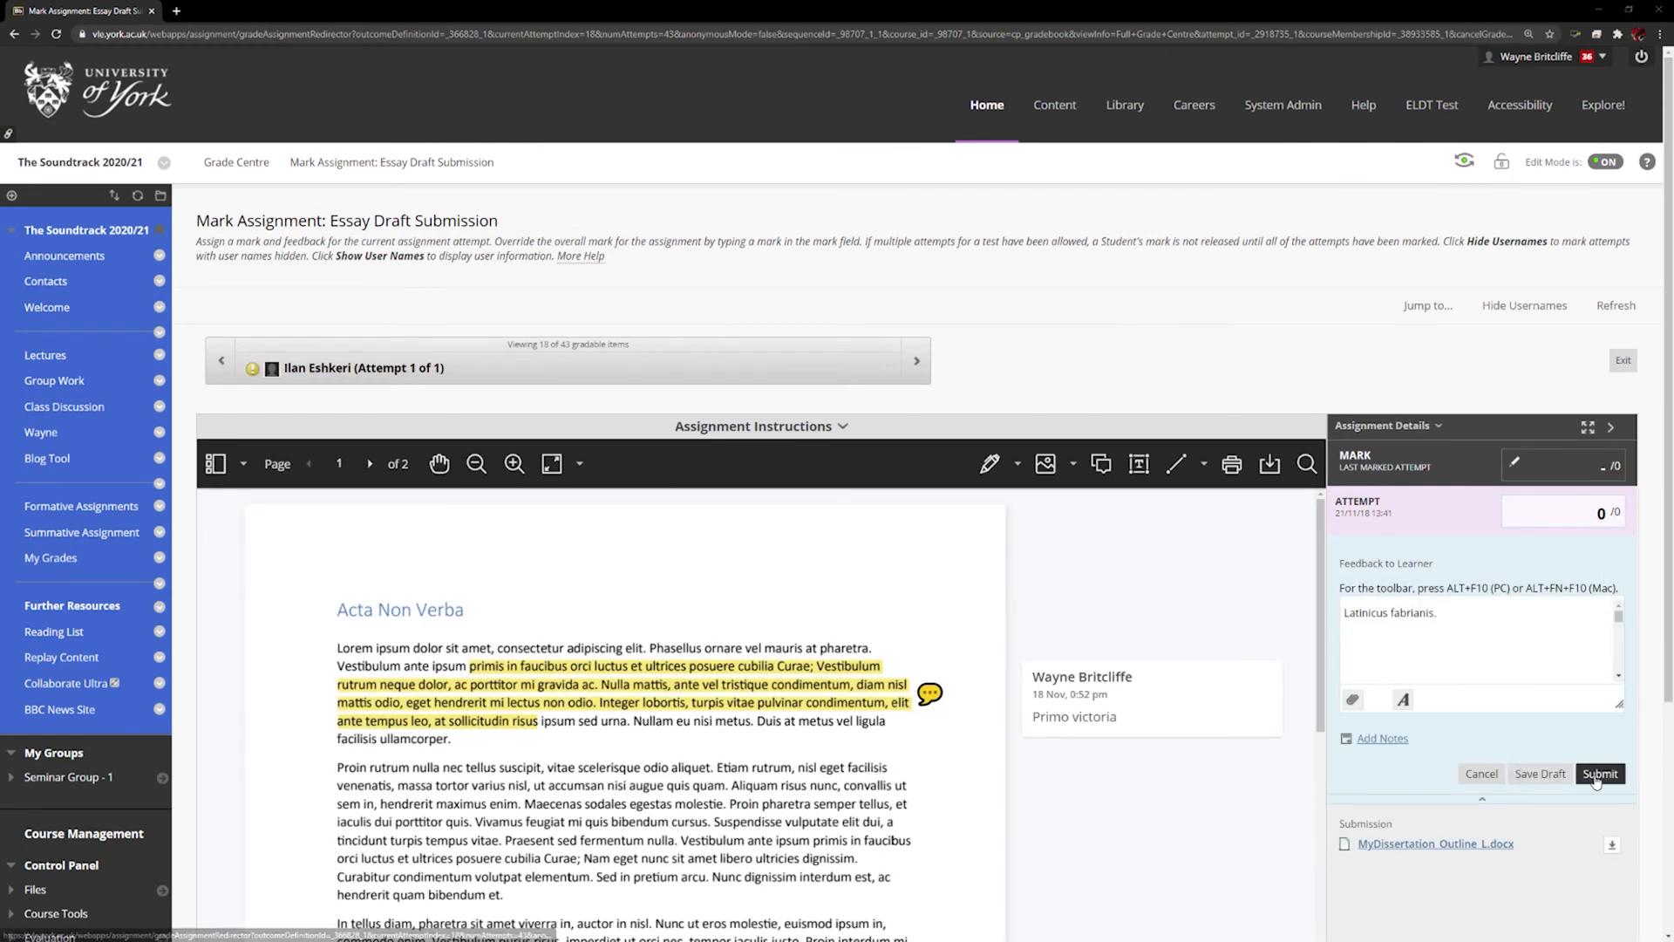